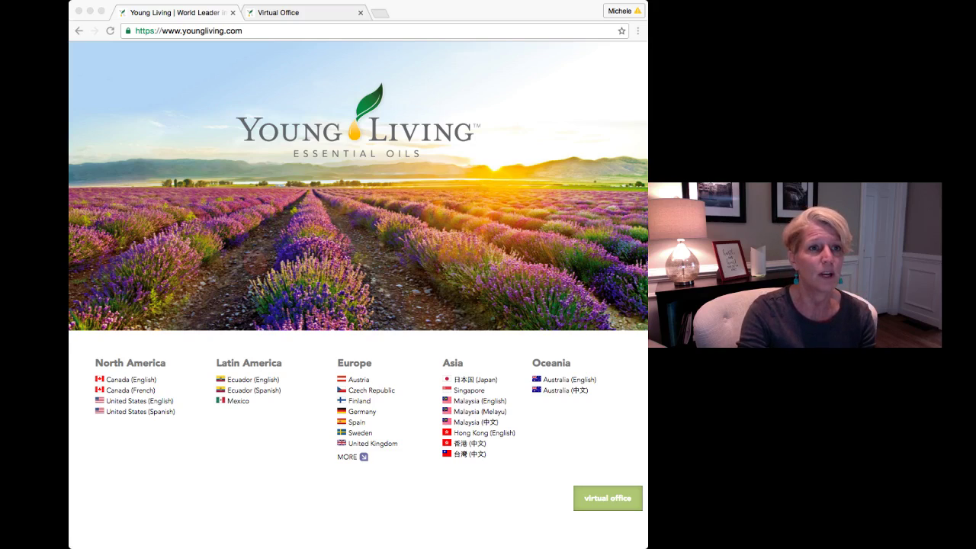
Go to the Virtual Office sign-in page and log in with the member number and account password
click(188, 31)
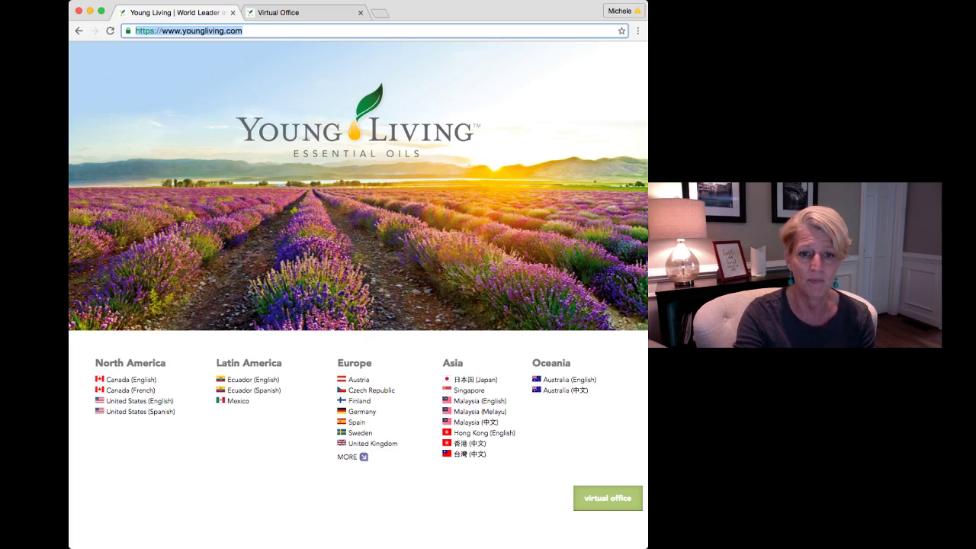
click(608, 497)
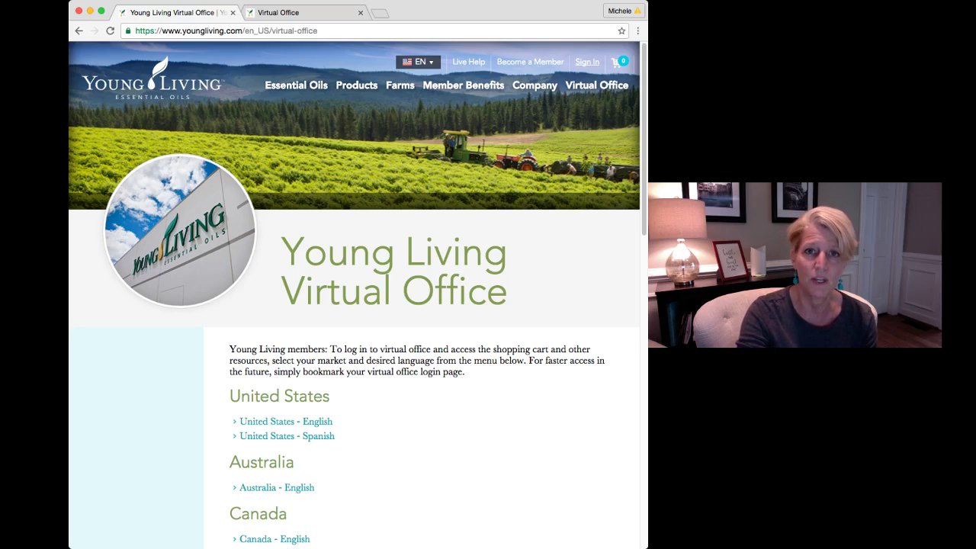
click(587, 61)
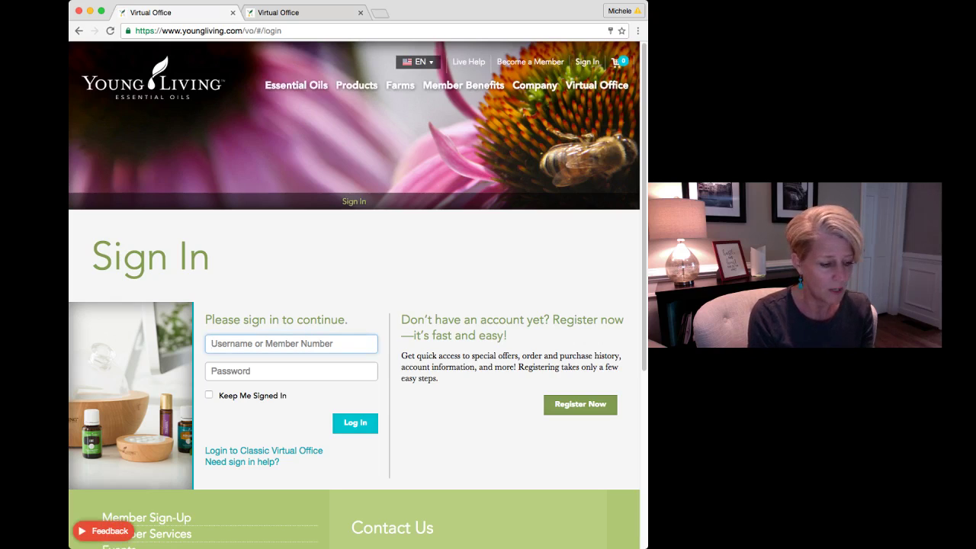
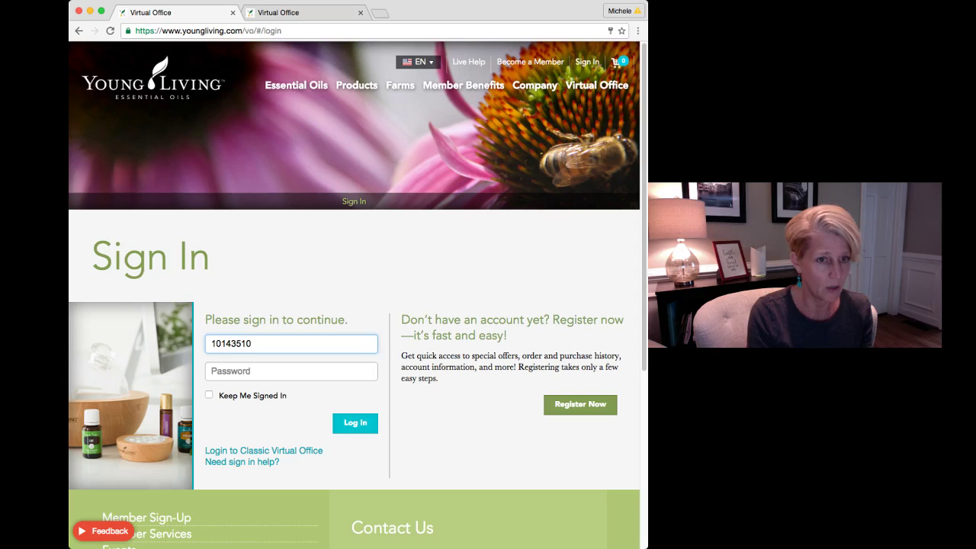
key(Tab)
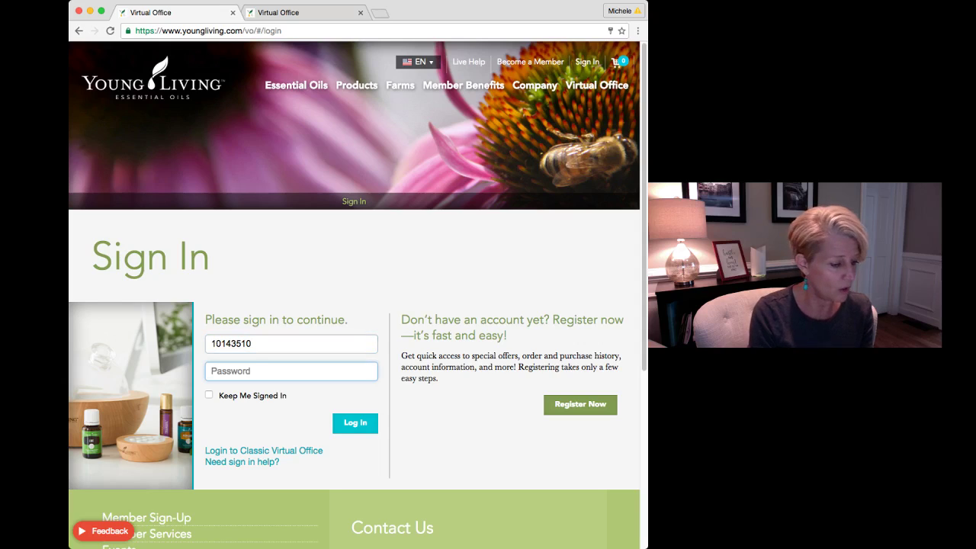
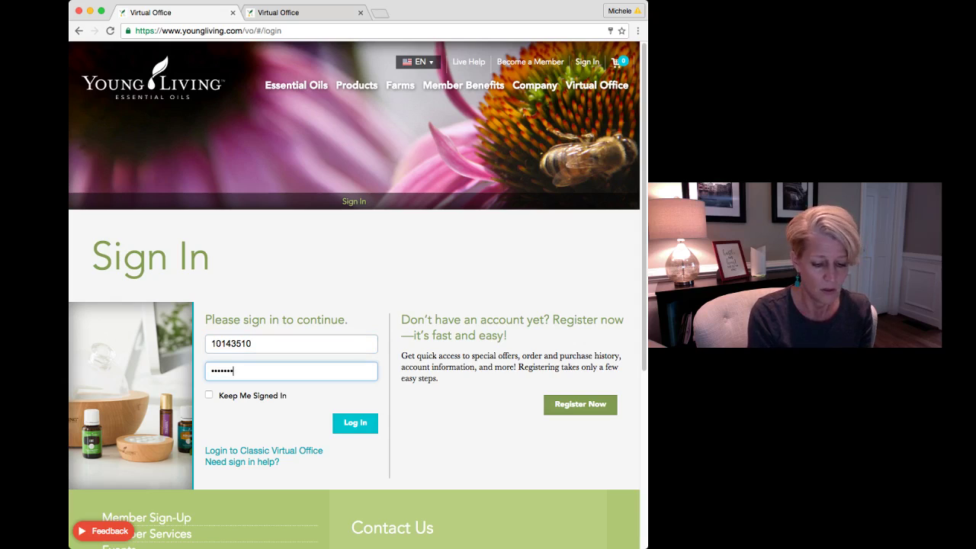
key(Return)
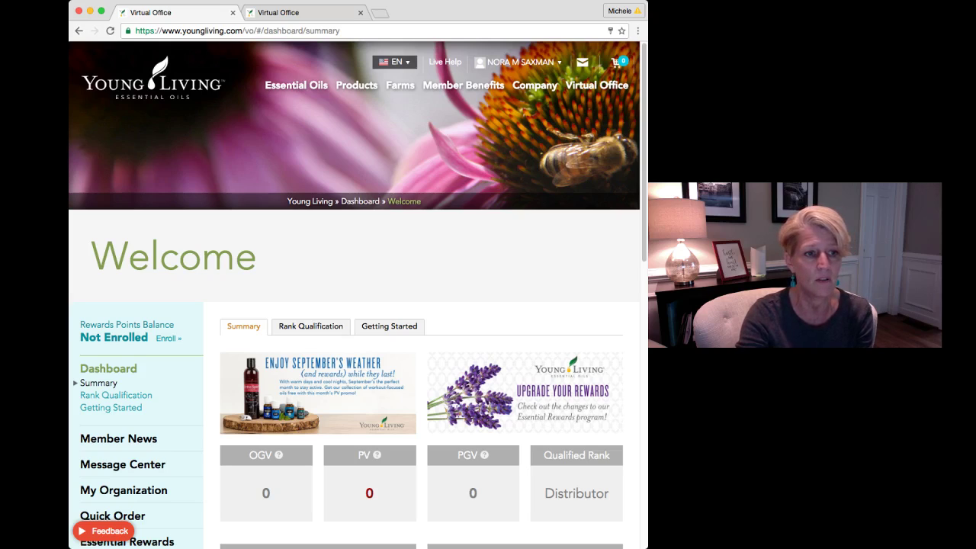
drag(80, 324, 183, 338)
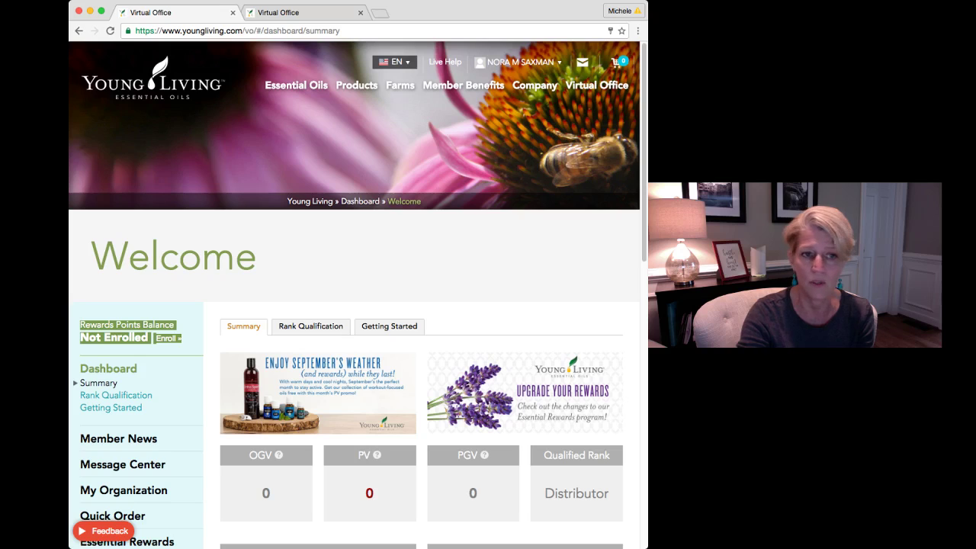
click(188, 339)
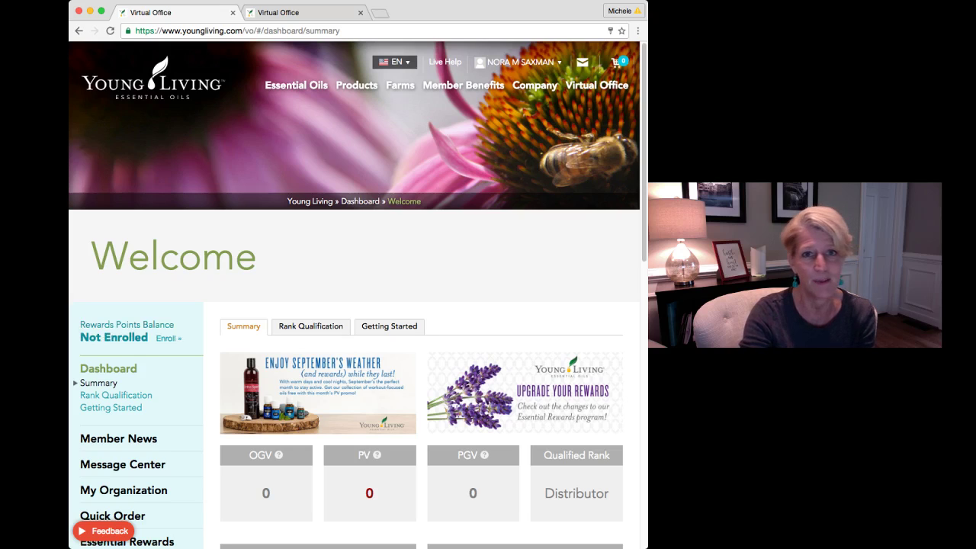
mouse_move(518, 62)
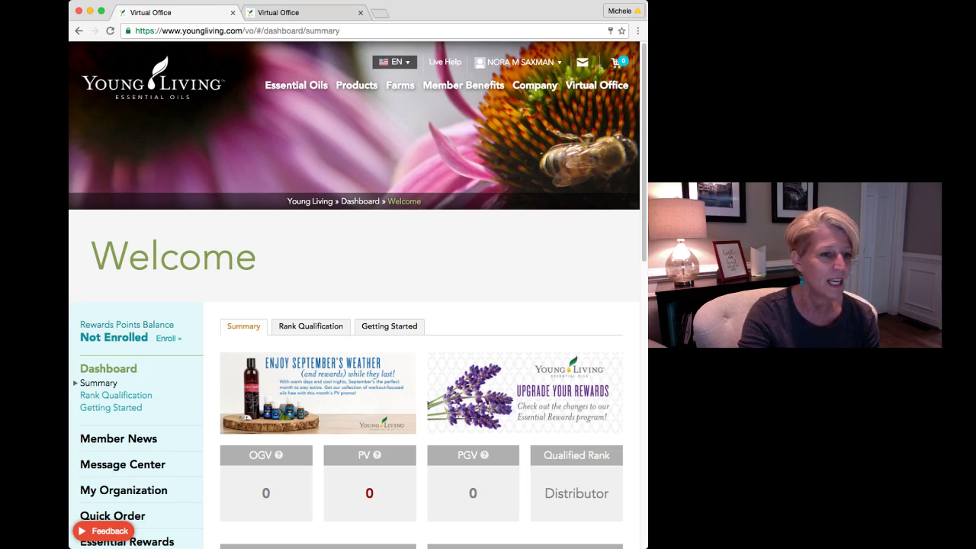
scroll(355, 295, down, 5)
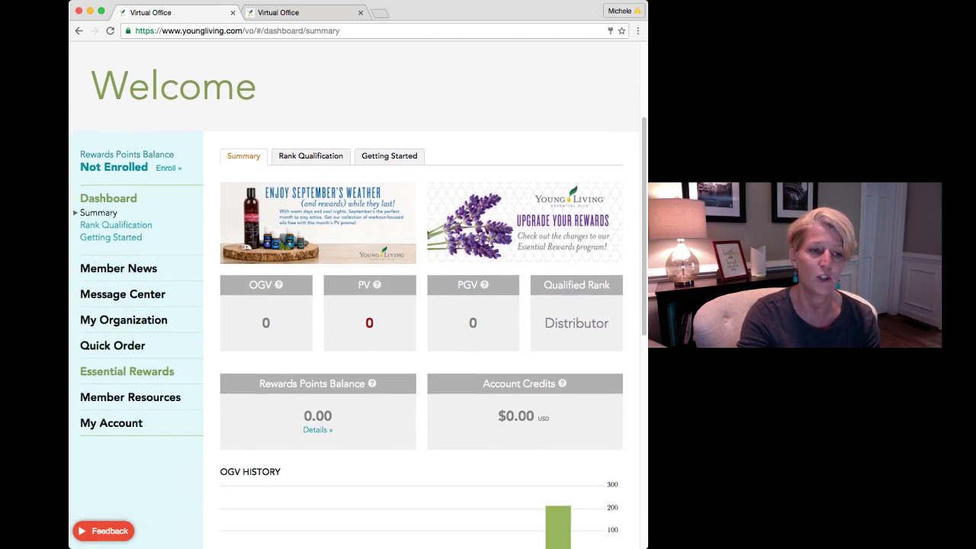
click(127, 372)
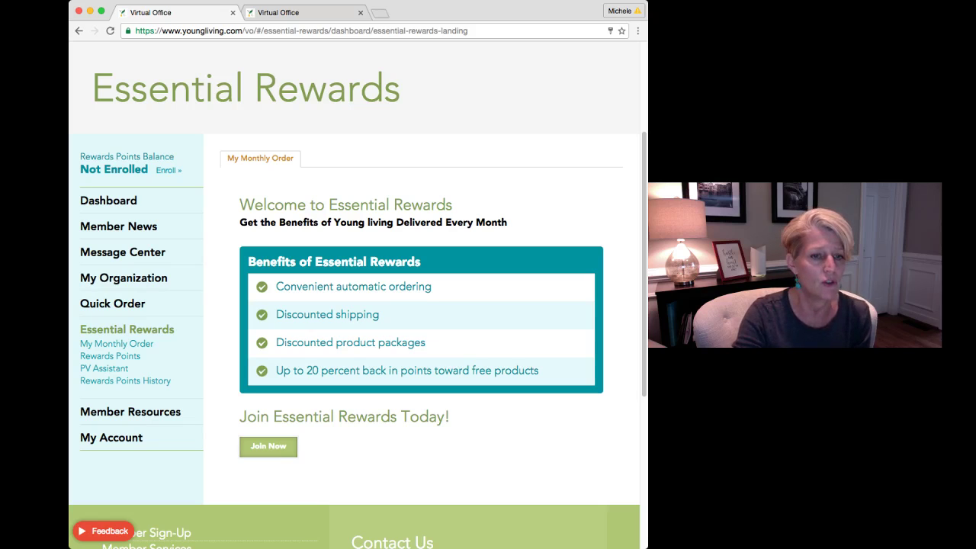
Choose Essential Rewards from the left sidebar menu
click(268, 446)
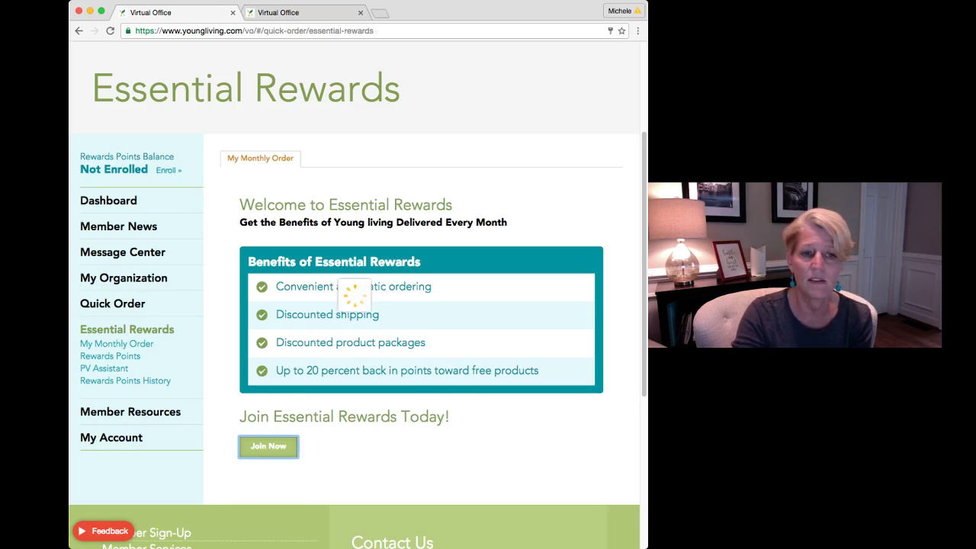
Scroll through the Monthly Order Catalog's product categories
scroll(358, 305, down, 1)
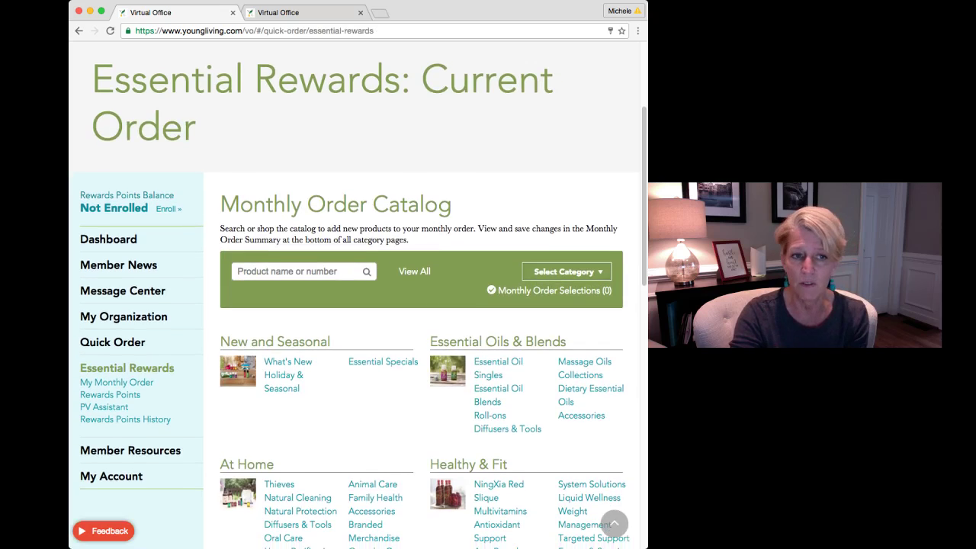
scroll(359, 305, down, 4)
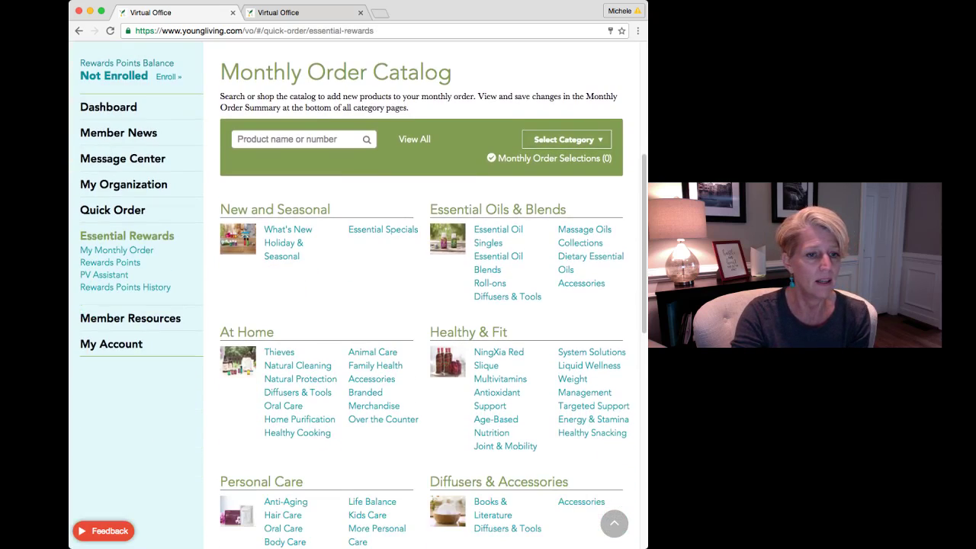
scroll(359, 305, down, 8)
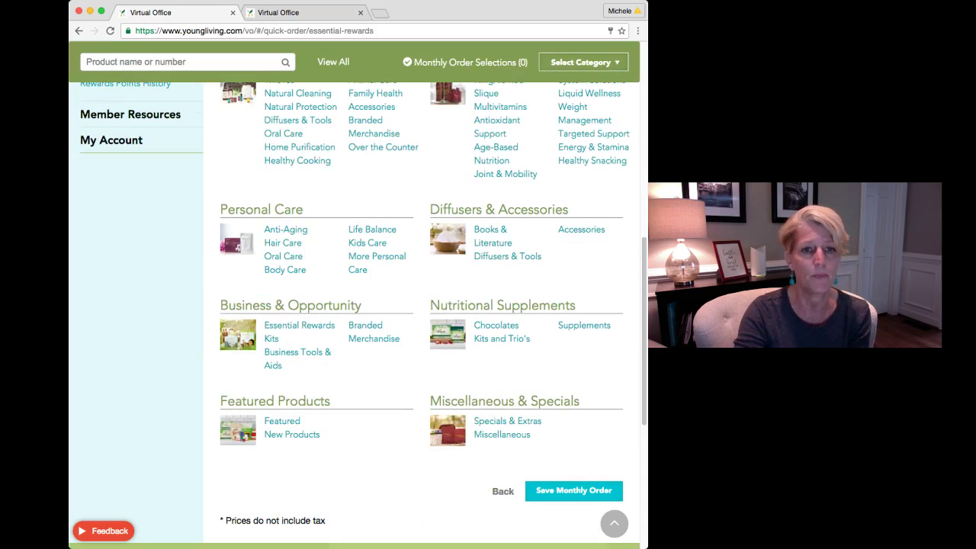
scroll(358, 305, up, 10)
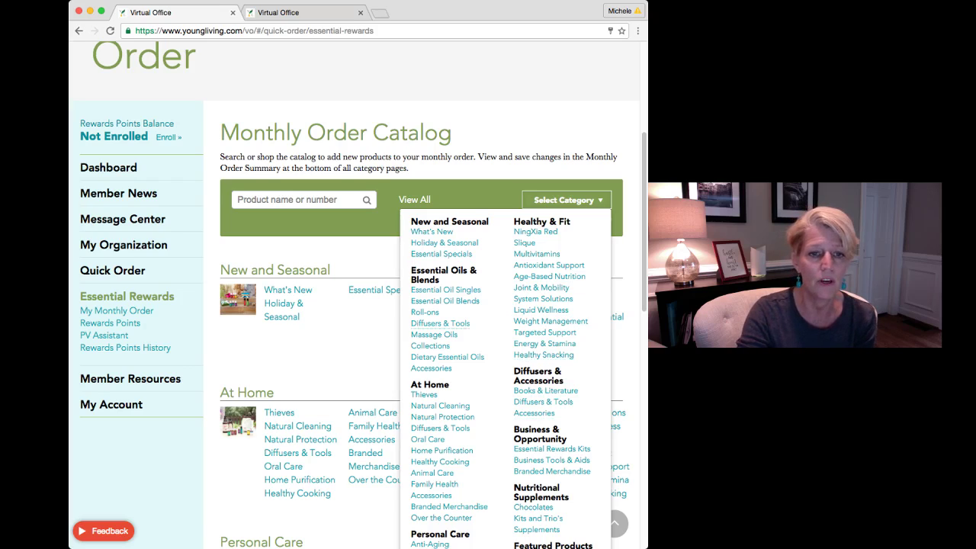
Search the catalog for 'inner' and add Inner Defense 30 Softgels to the monthly order
click(301, 199)
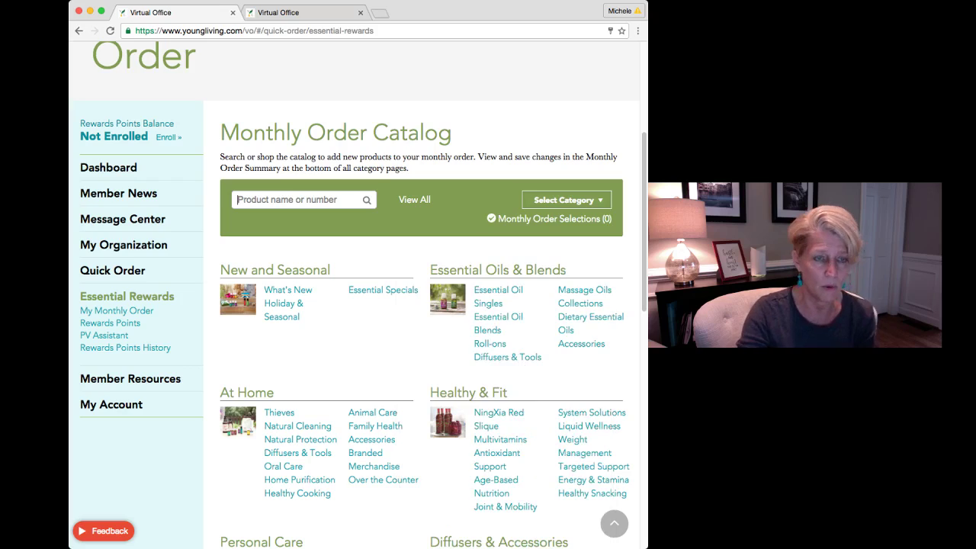
text(inner)
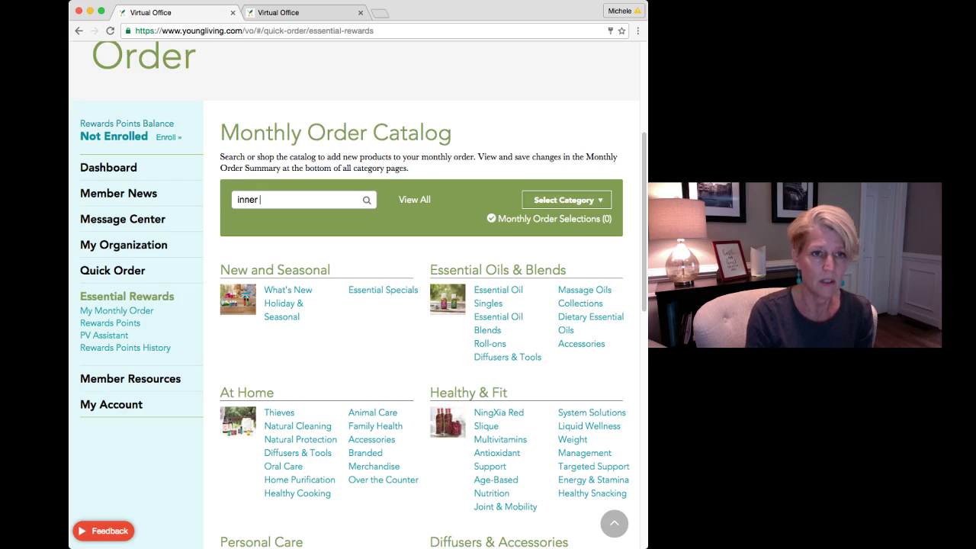
key(Return)
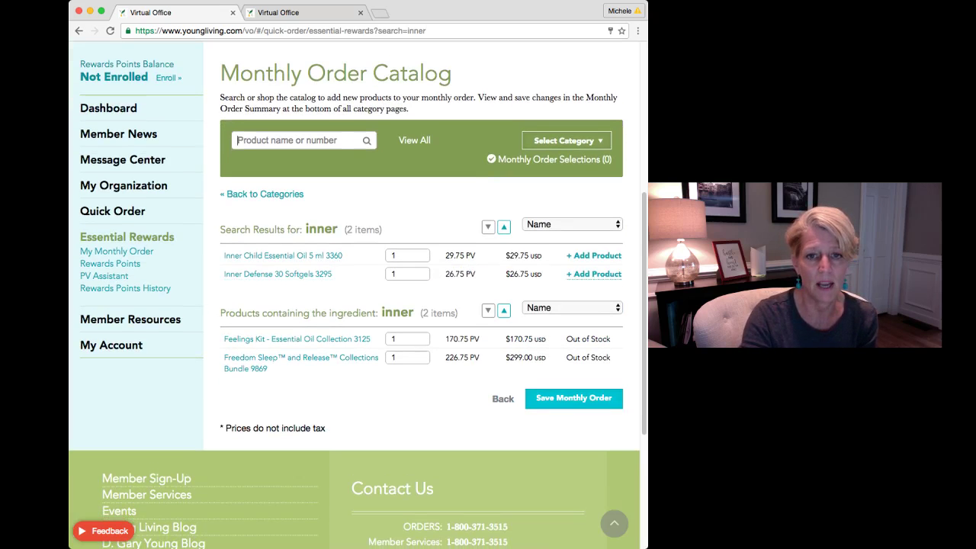
click(594, 274)
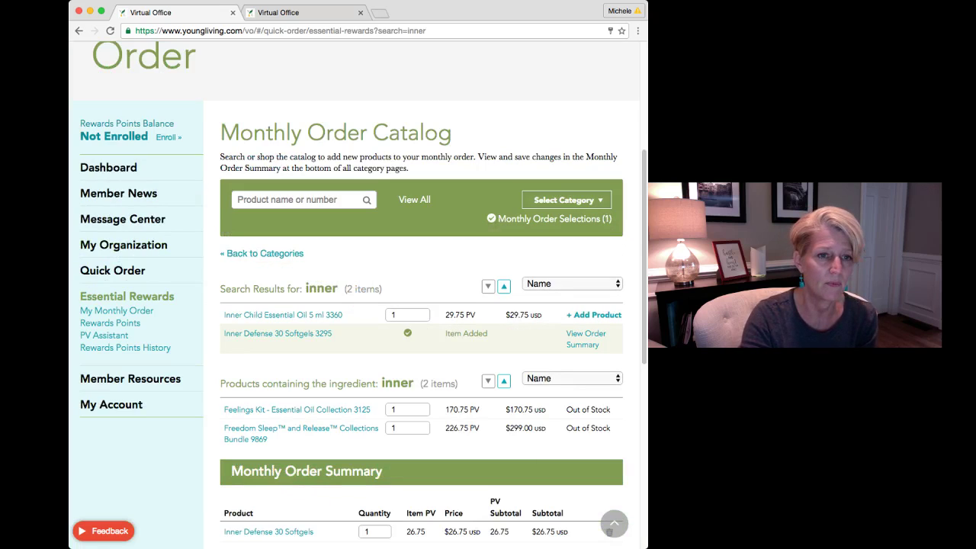
Search for 'thieves', add Thieves Essential Oil 15 ml, and review the 60.50 PV order summary
text(thie)
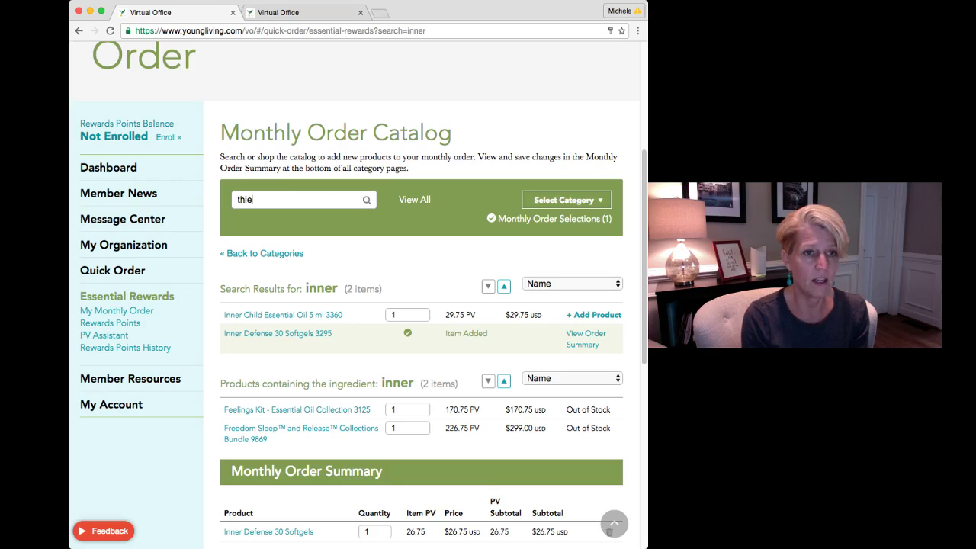
text(ves)
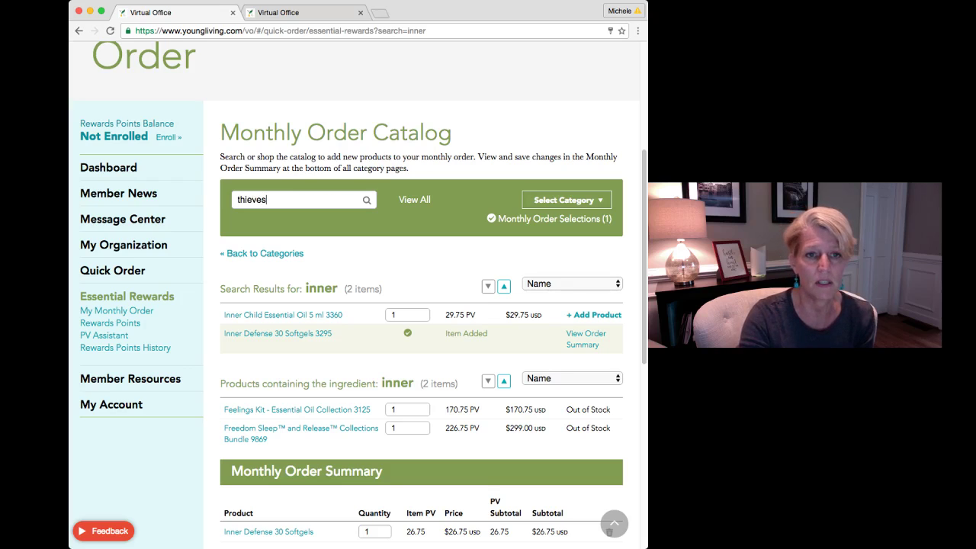
key(Return)
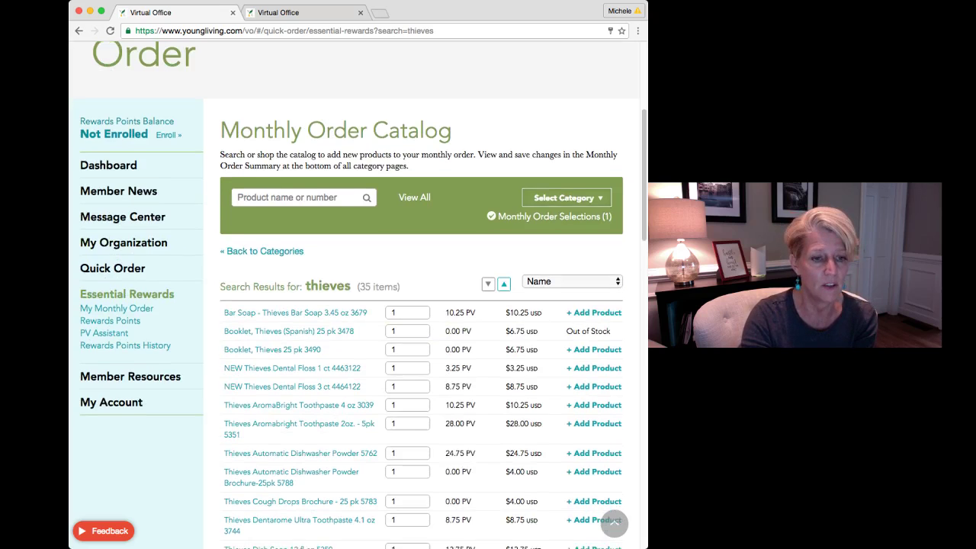
scroll(422, 343, down, 3)
scroll(422, 343, down, 1)
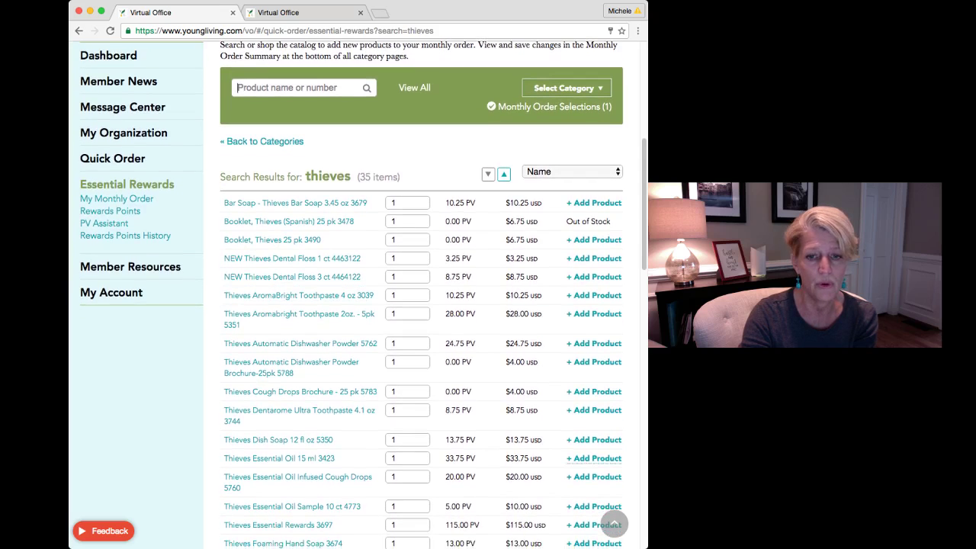
click(593, 458)
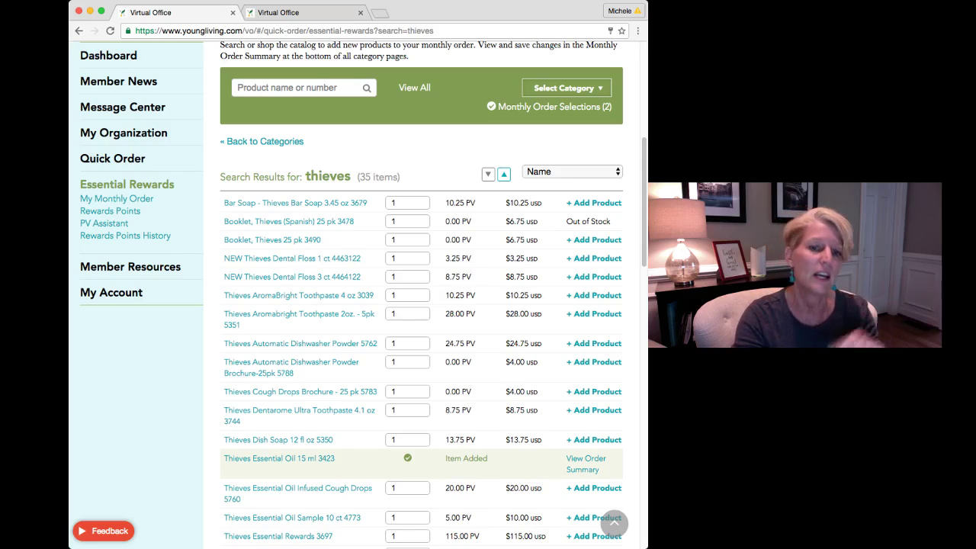
scroll(421, 305, down, 5)
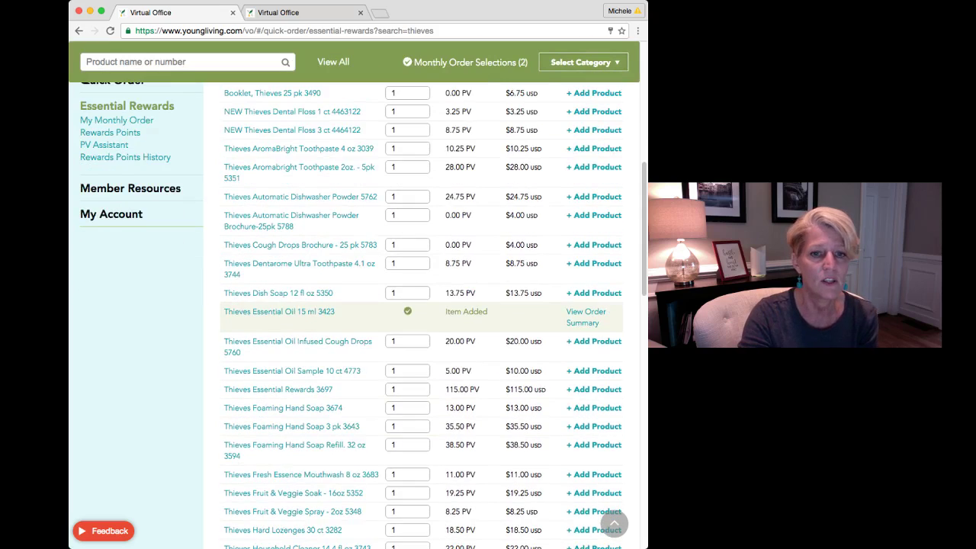
scroll(422, 305, down, 6)
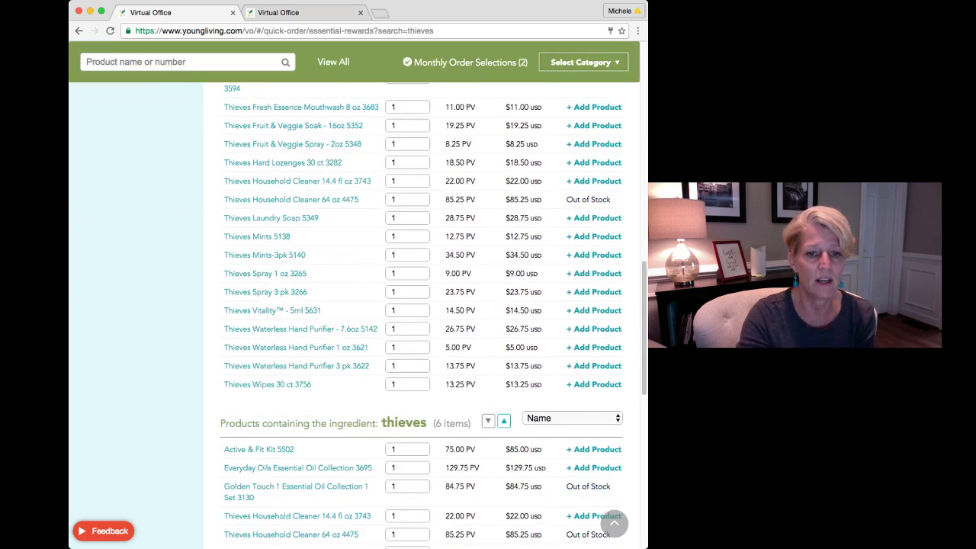
scroll(421, 305, down, 4)
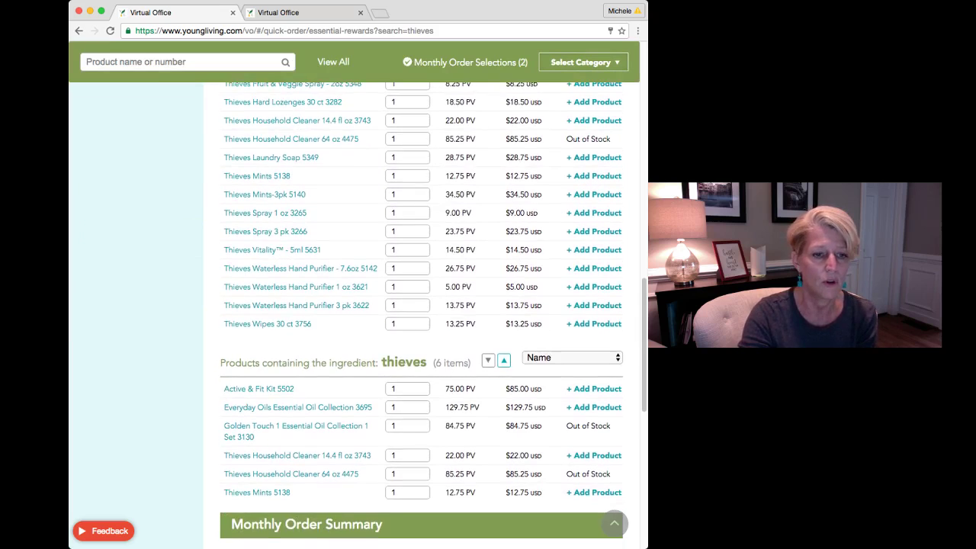
scroll(421, 305, down, 1)
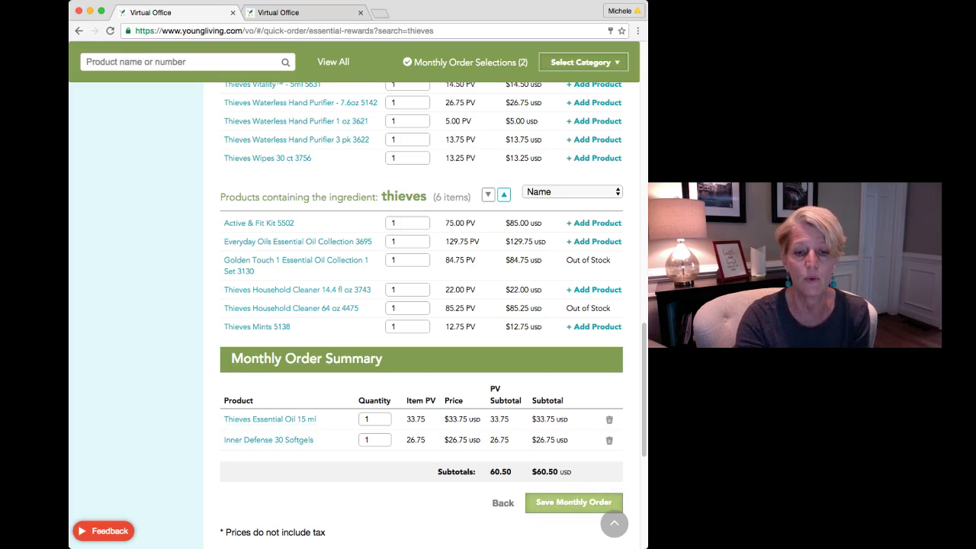
Save the monthly order and select October 10 in the processing-day calendar
click(573, 502)
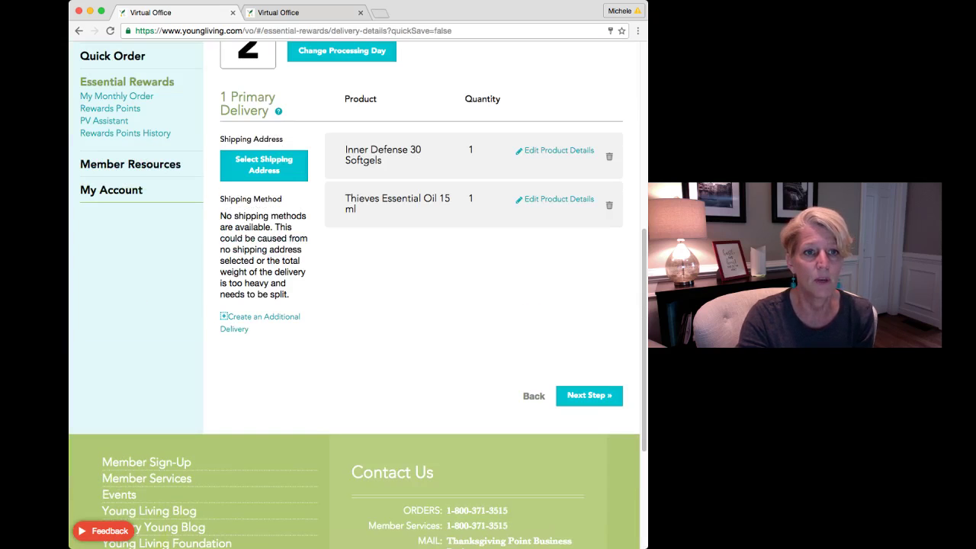
scroll(354, 295, up, 2)
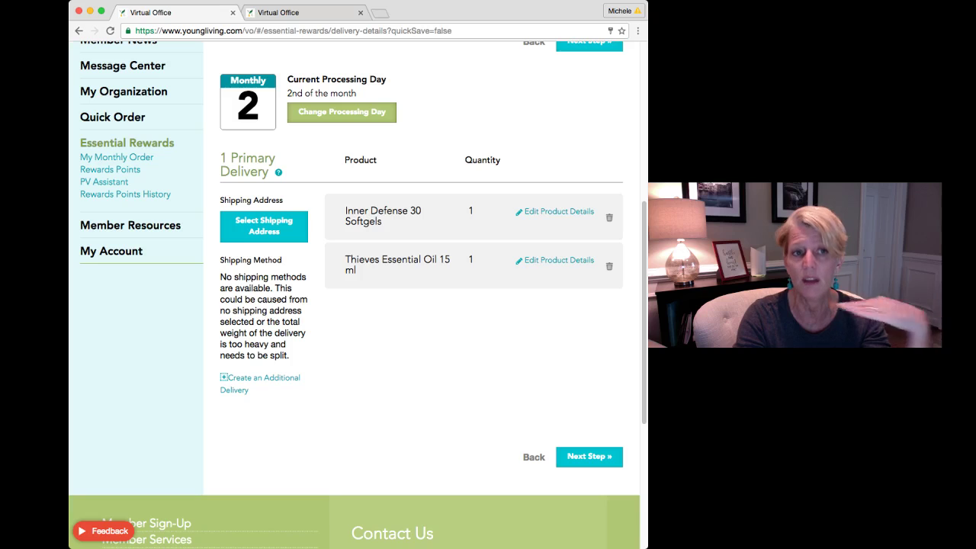
click(342, 112)
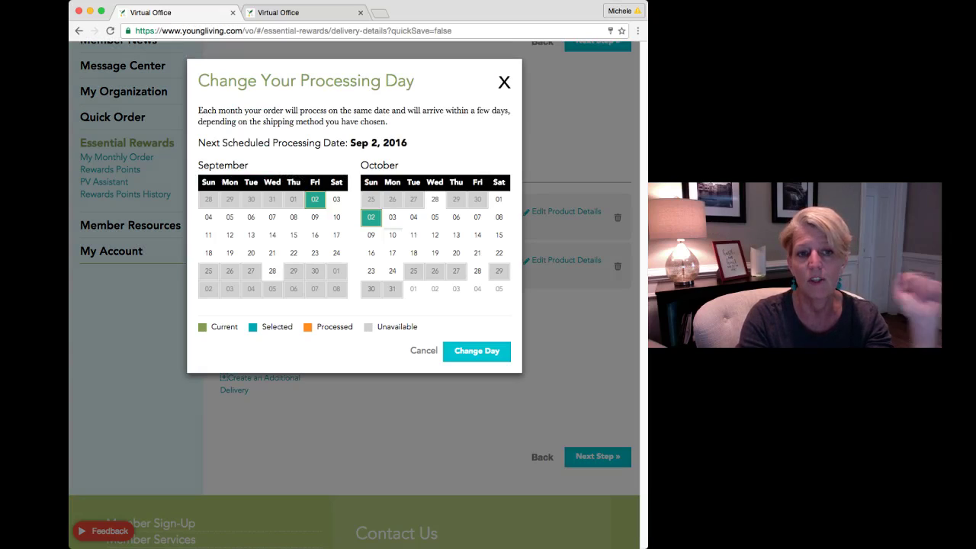
click(393, 235)
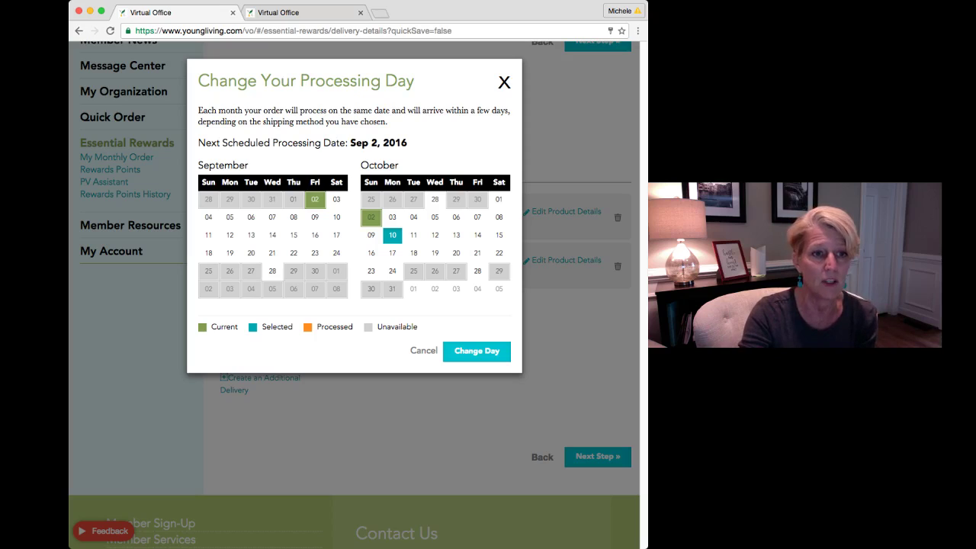
Change the processing day to the 12th and try to continue checkout
click(229, 235)
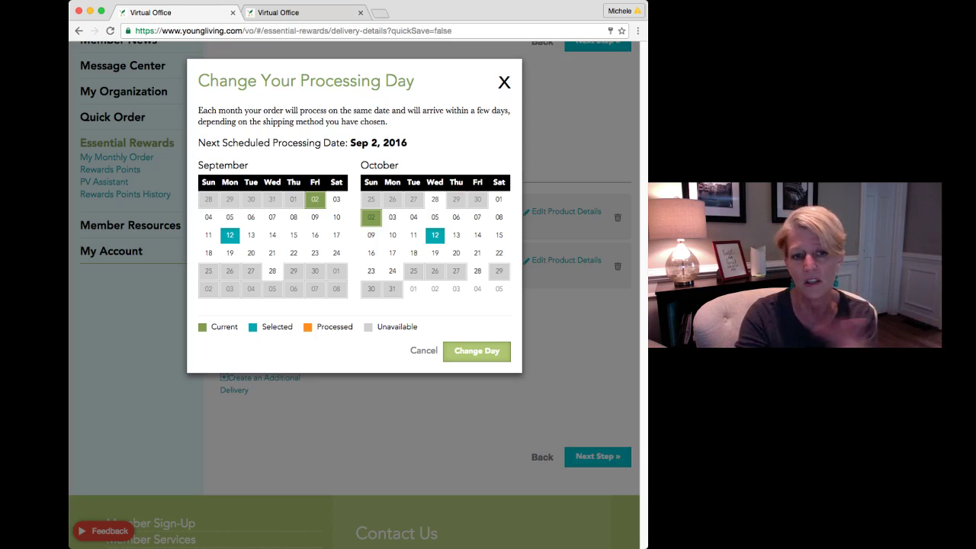
click(477, 351)
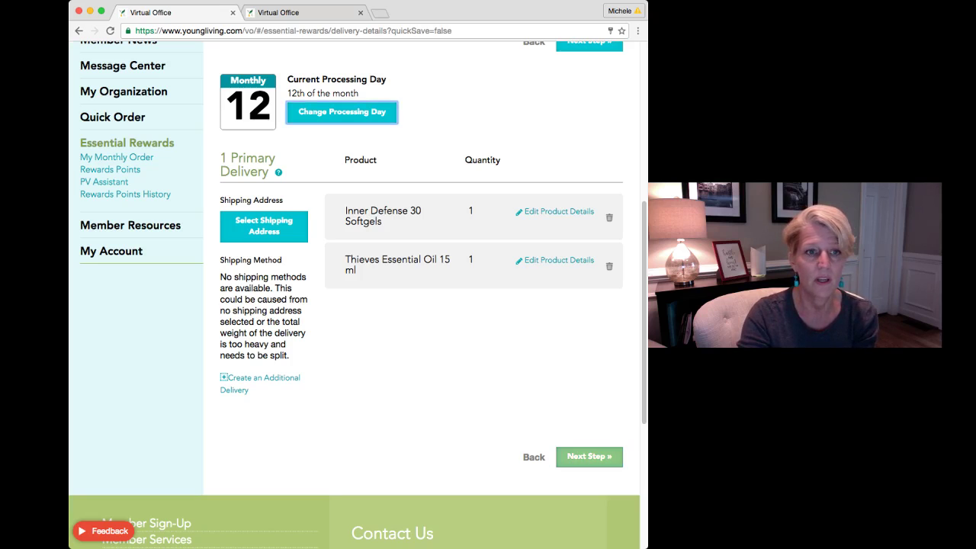
click(589, 456)
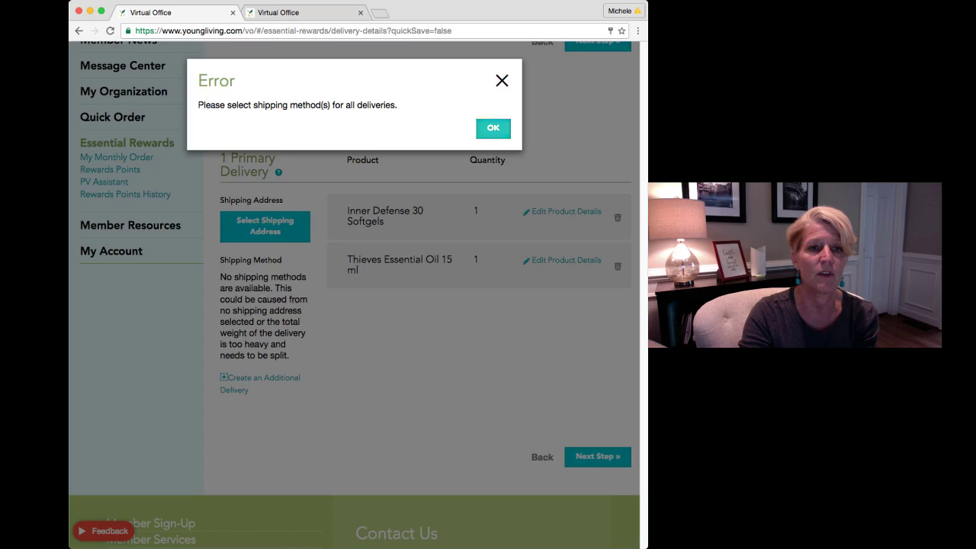
Dismiss the missing shipping method error and pick the saved shipping address
key(Return)
scroll(264, 320, up, 3)
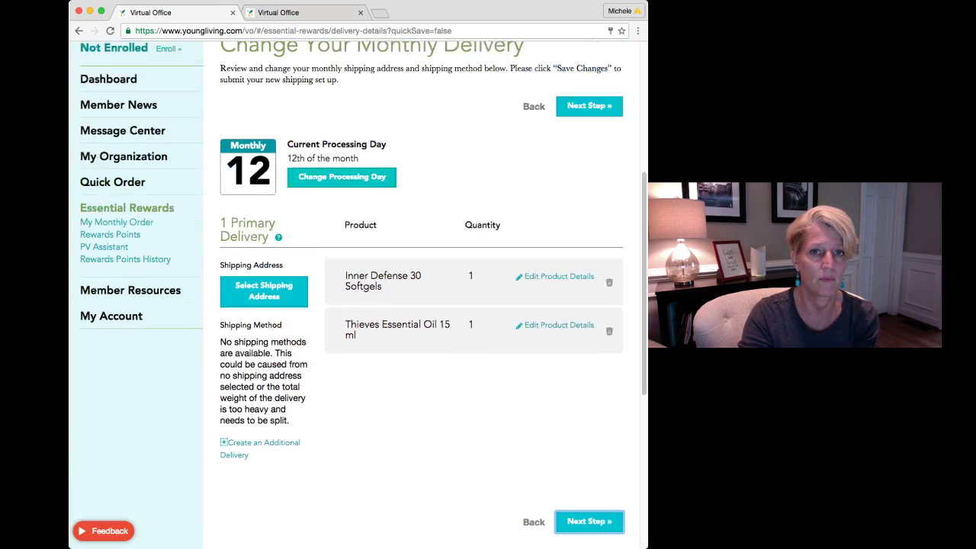
click(265, 322)
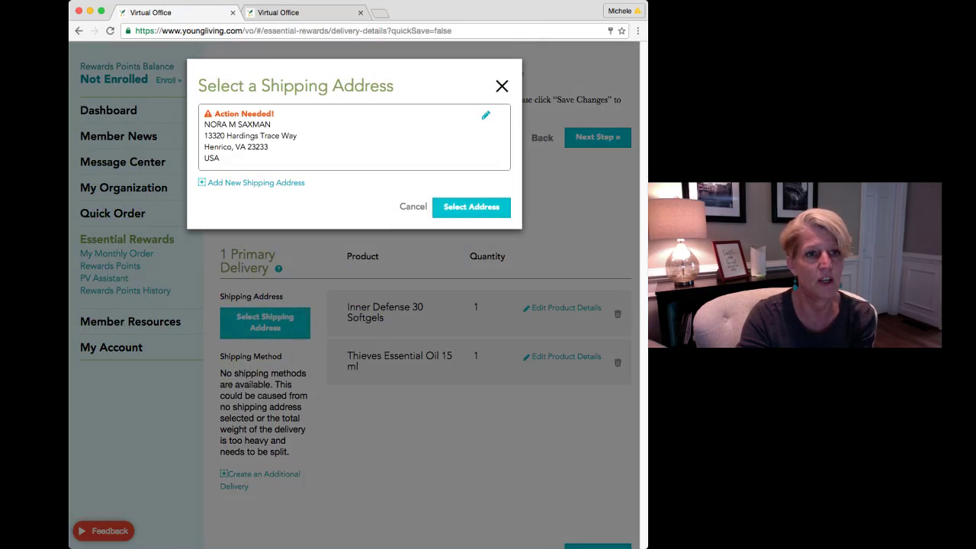
key(Return)
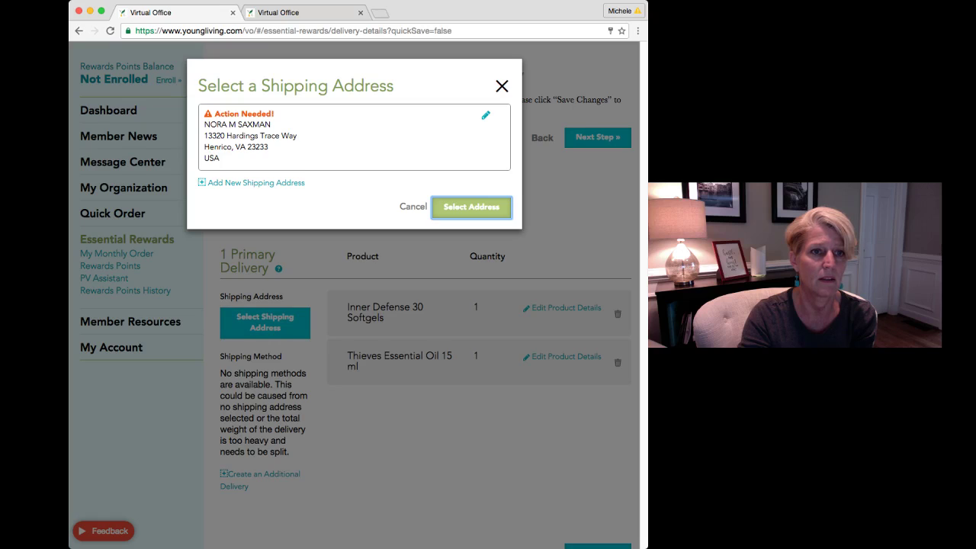
click(304, 137)
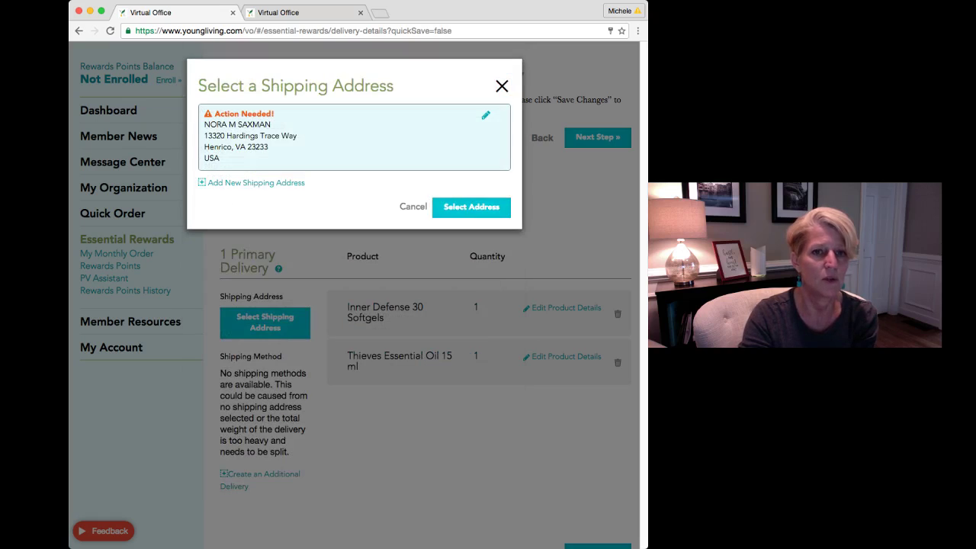
Add the required phone number to the address, save it, and use it for delivery
click(471, 207)
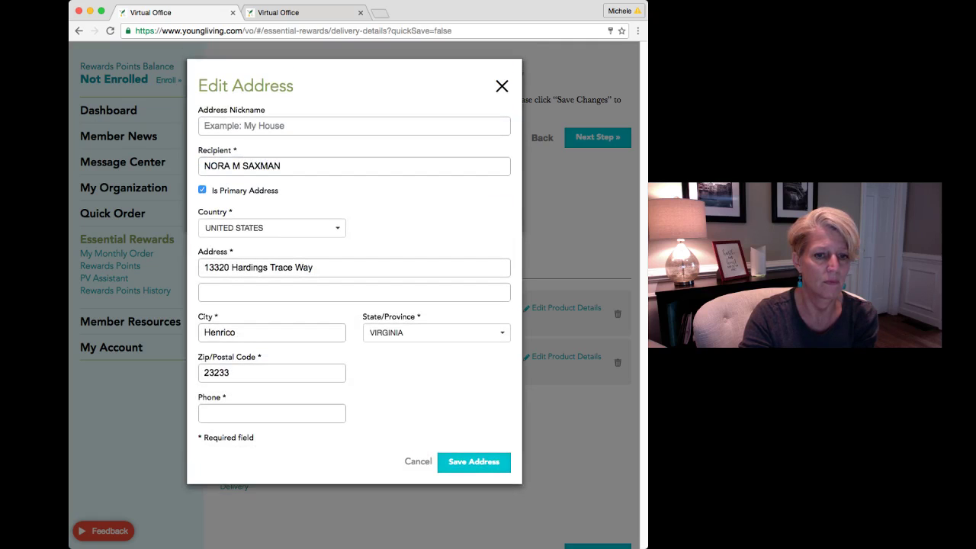
click(474, 462)
click(272, 413)
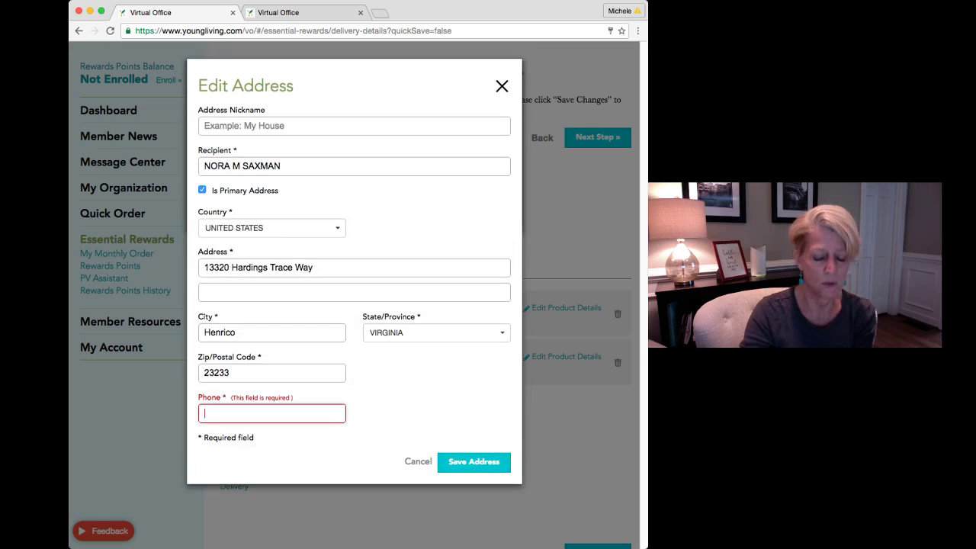
text(804461)
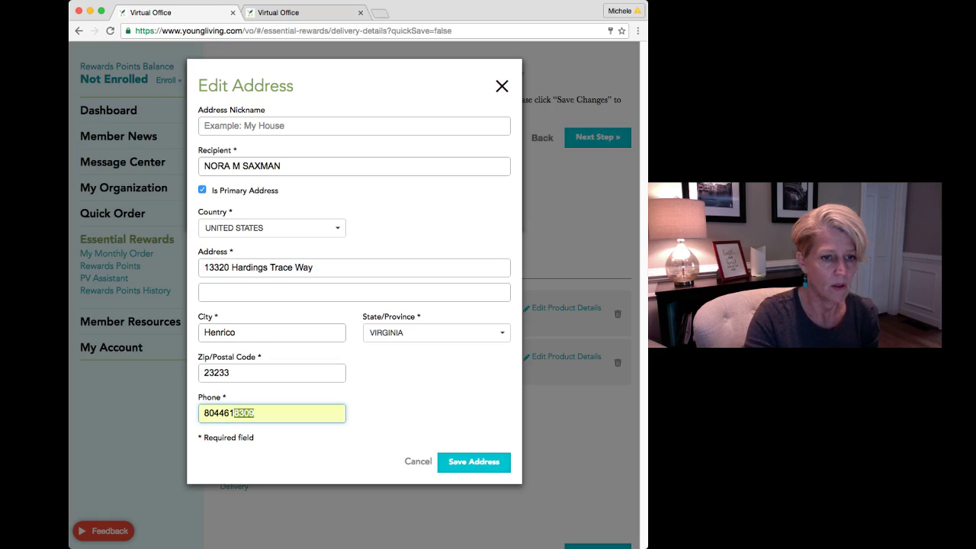
key(Return)
click(474, 462)
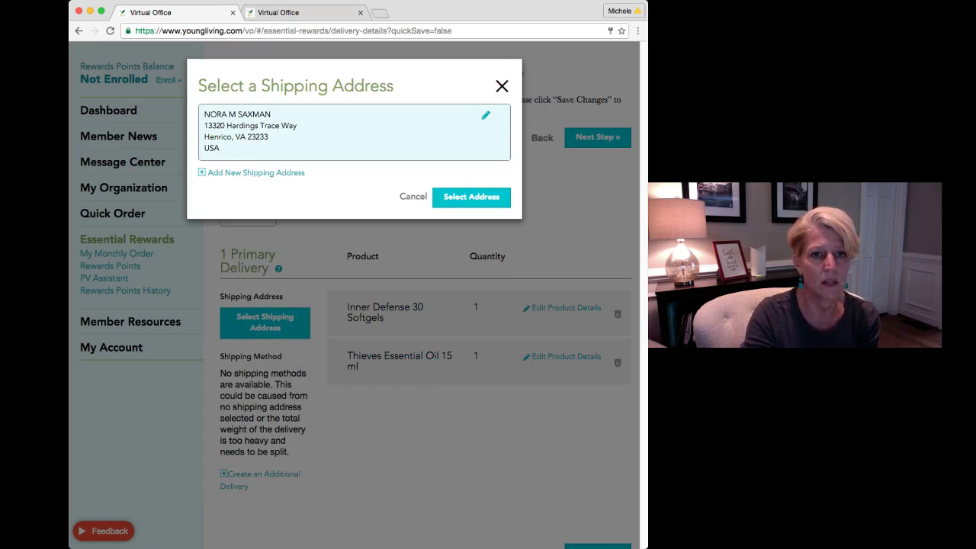
click(471, 196)
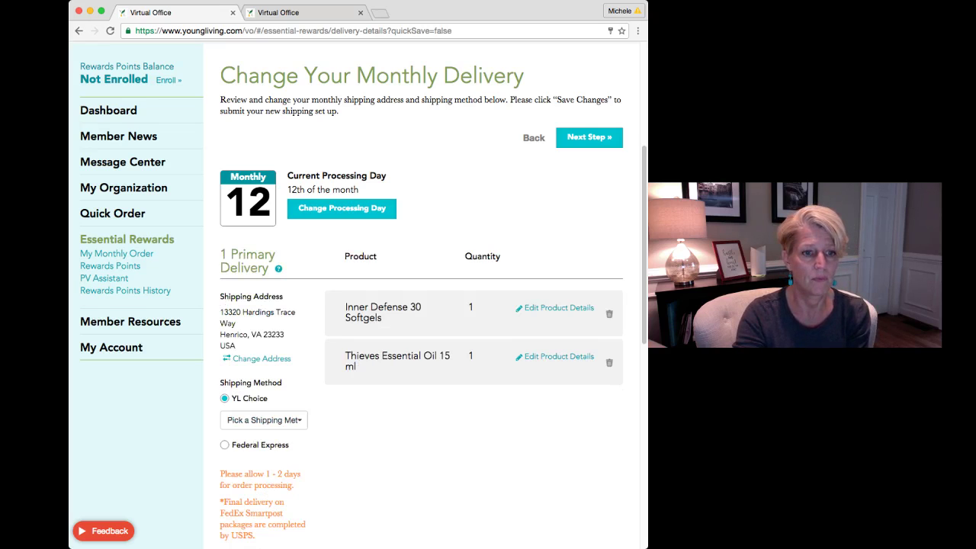
Choose Mail $5.99 shipping and continue to the payment details
click(274, 419)
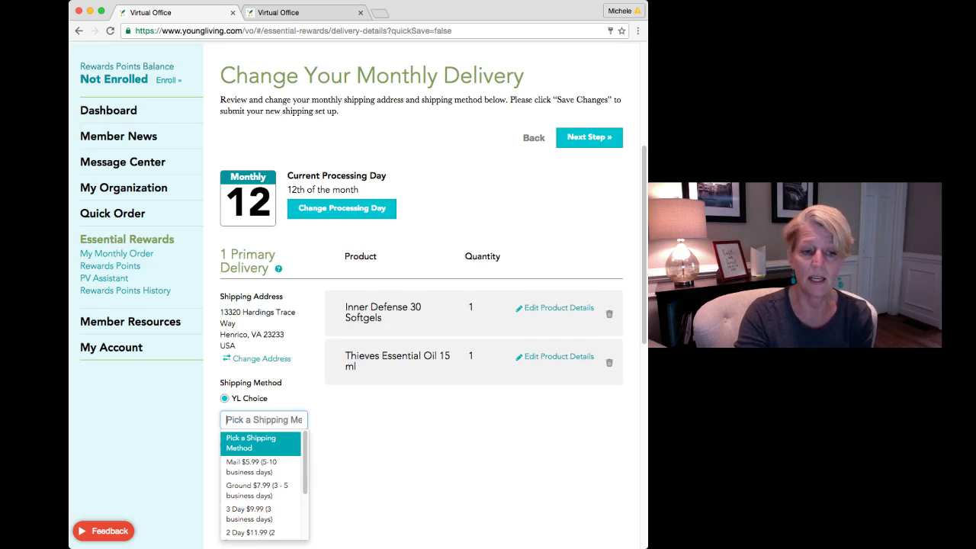
key(Down)
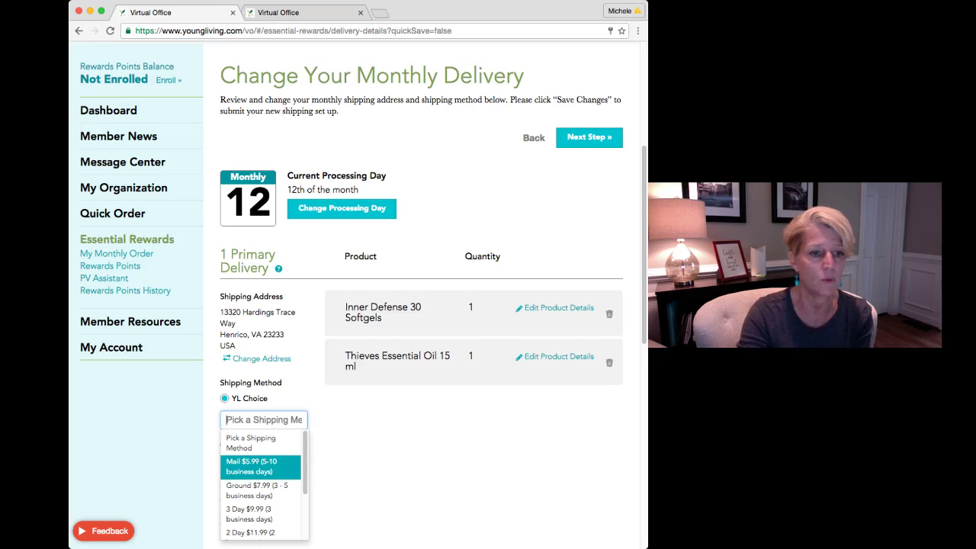
key(Return)
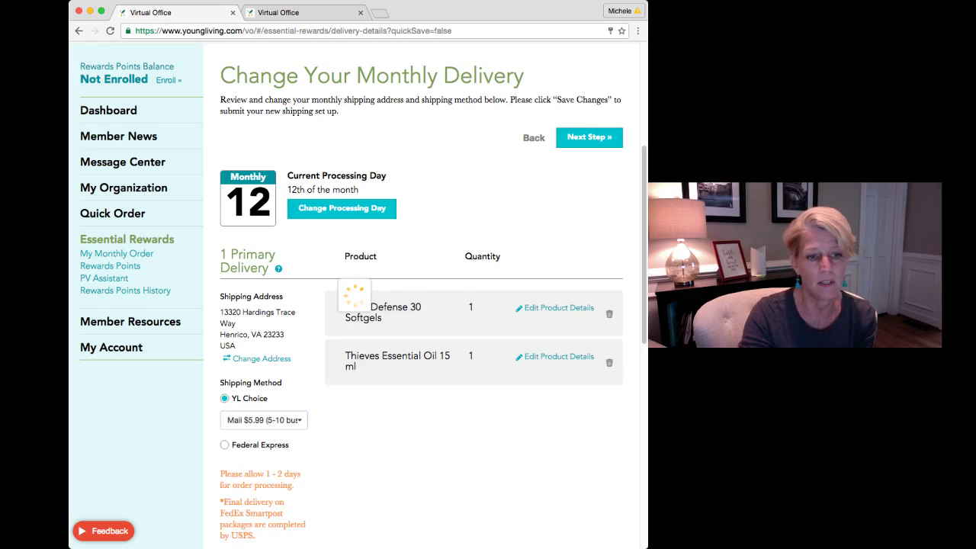
scroll(355, 298, down, 10)
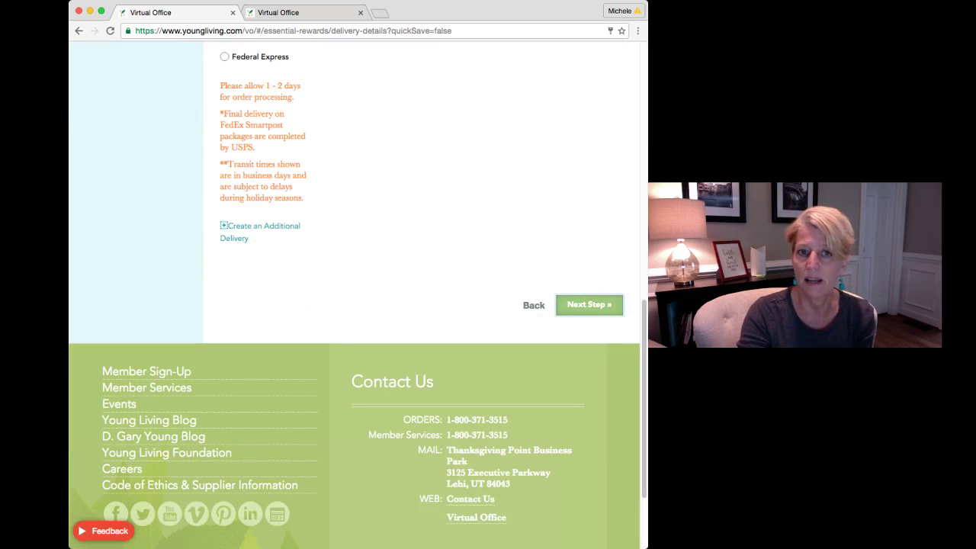
click(588, 304)
scroll(354, 297, down, 6)
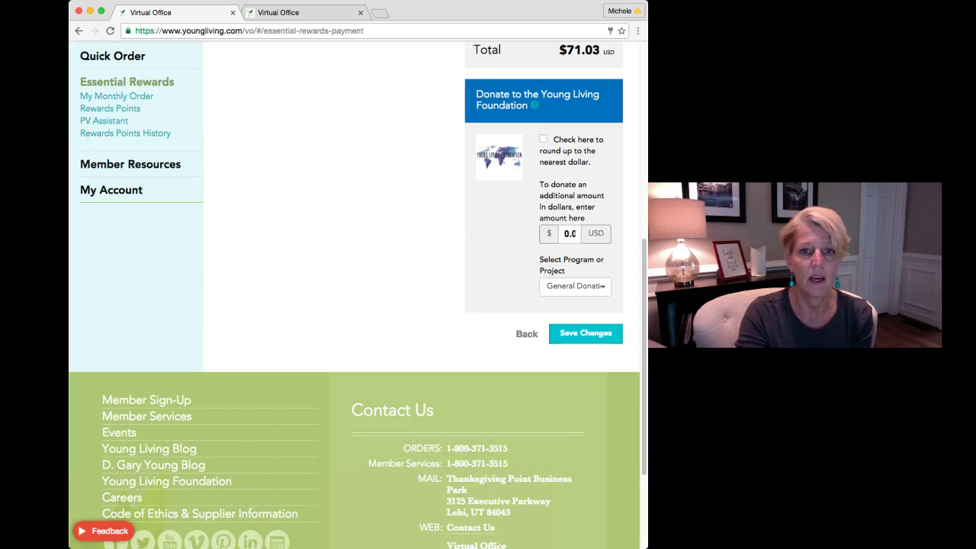
Add a $0.97 roundup donation, bringing the order total to $72.00
scroll(354, 297, down, 2)
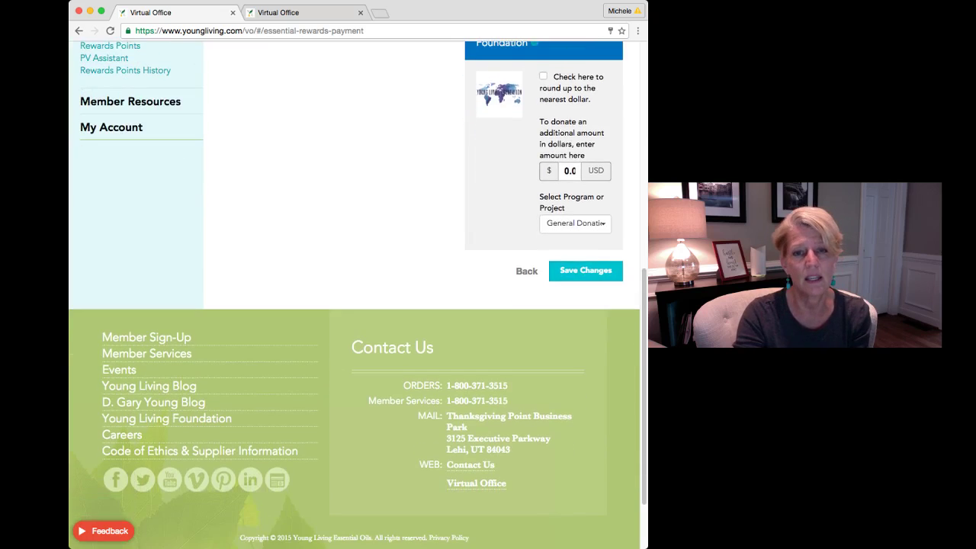
scroll(354, 298, up, 10)
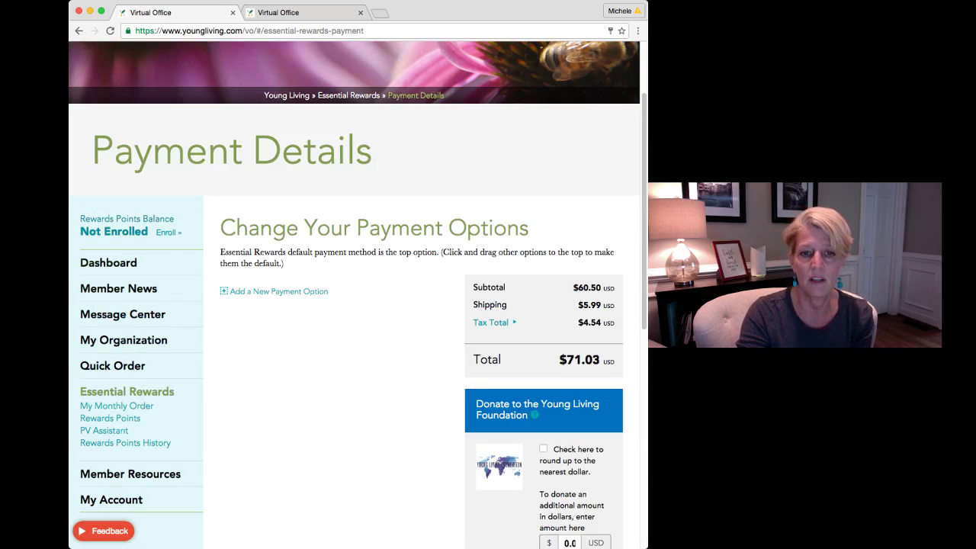
scroll(354, 293, down, 2)
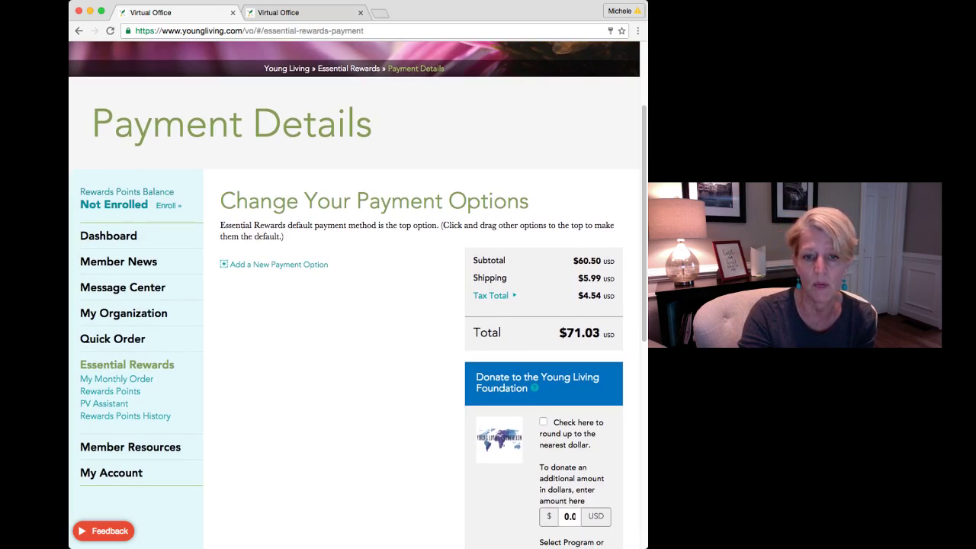
click(543, 422)
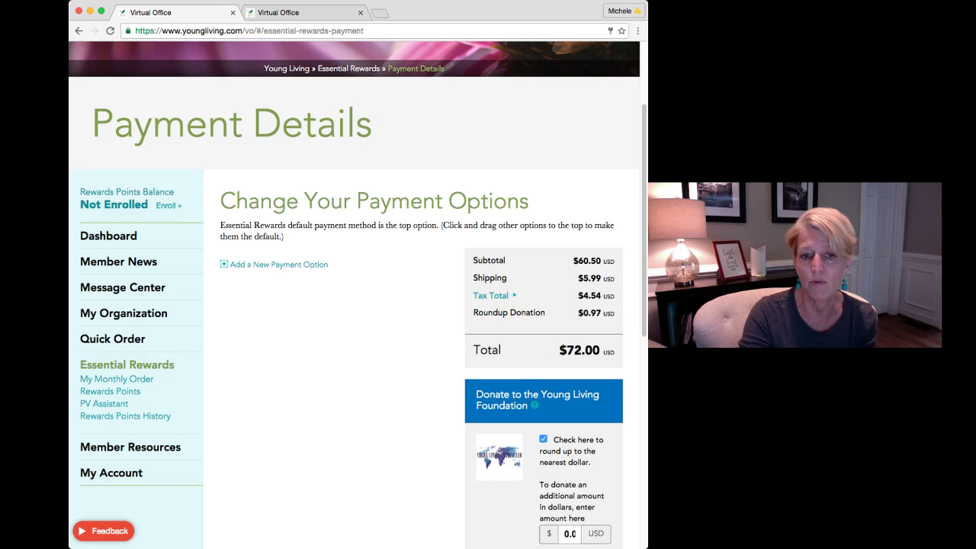
Dismiss the missing payment option error and choose the Visa card on file as payment
scroll(355, 293, down, 1)
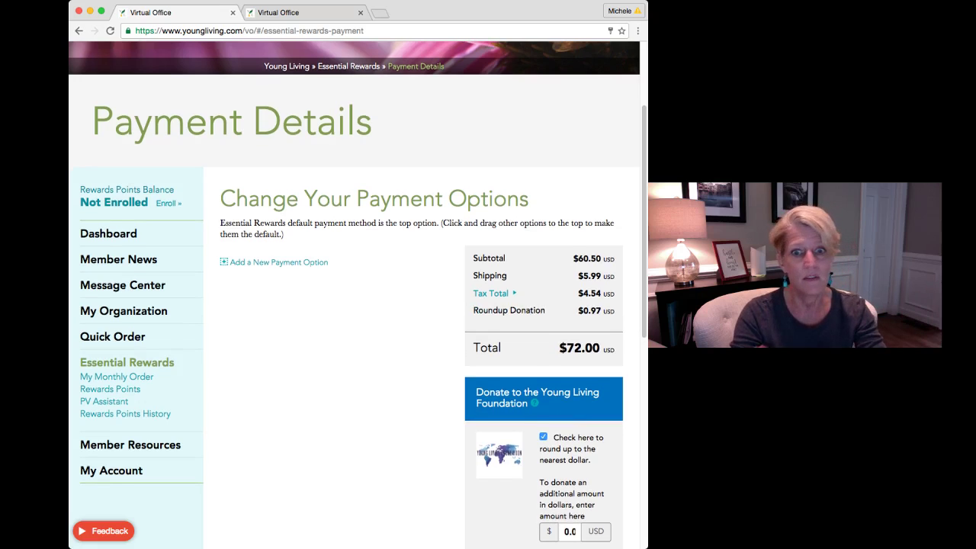
scroll(354, 293, down, 1)
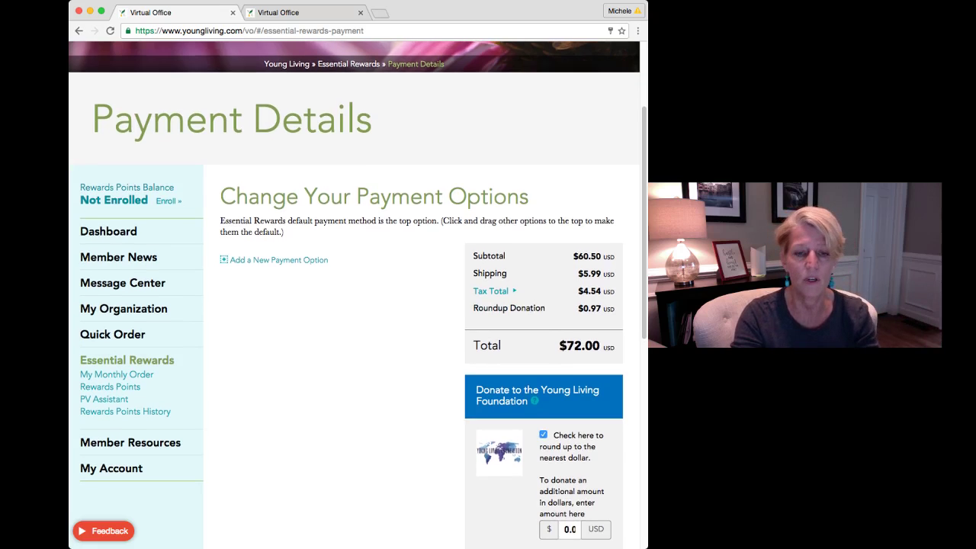
scroll(355, 295, down, 3)
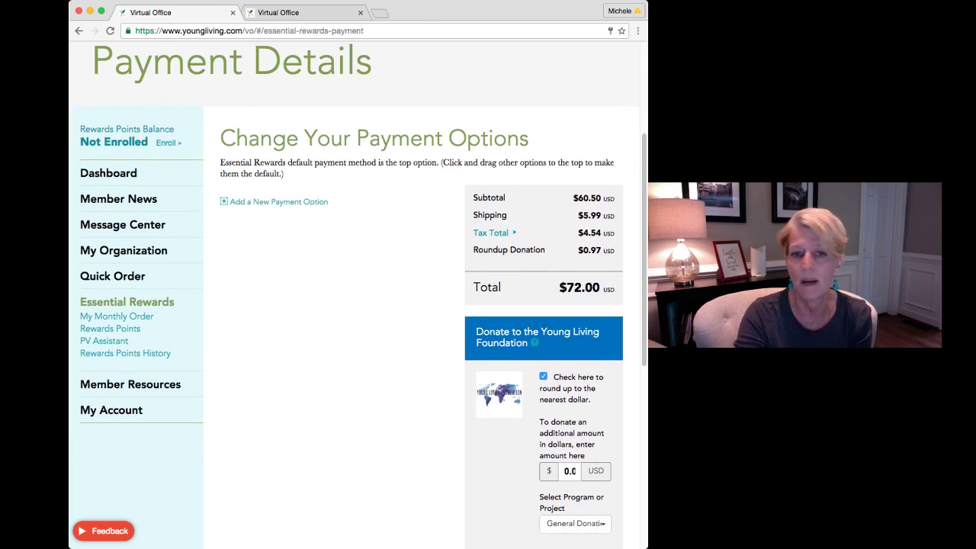
scroll(354, 295, down, 4)
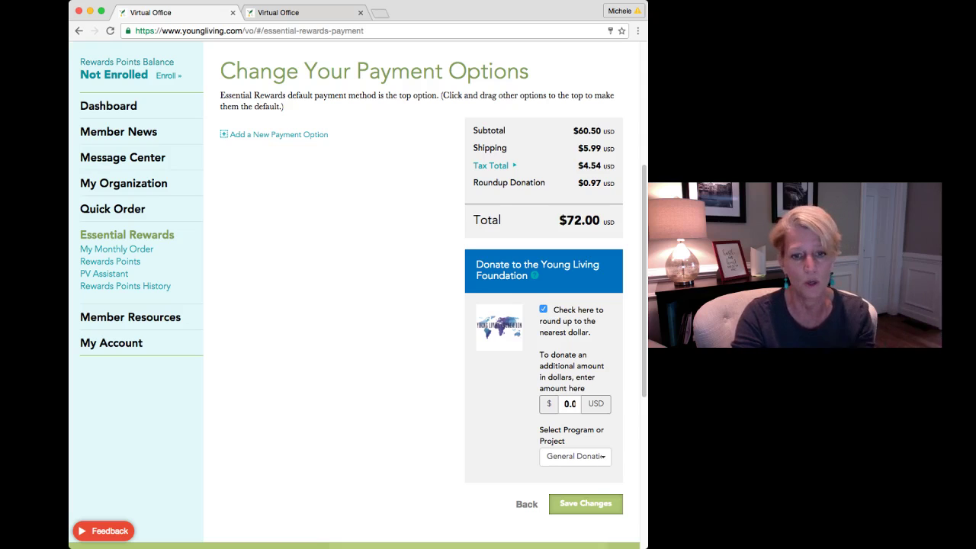
click(585, 503)
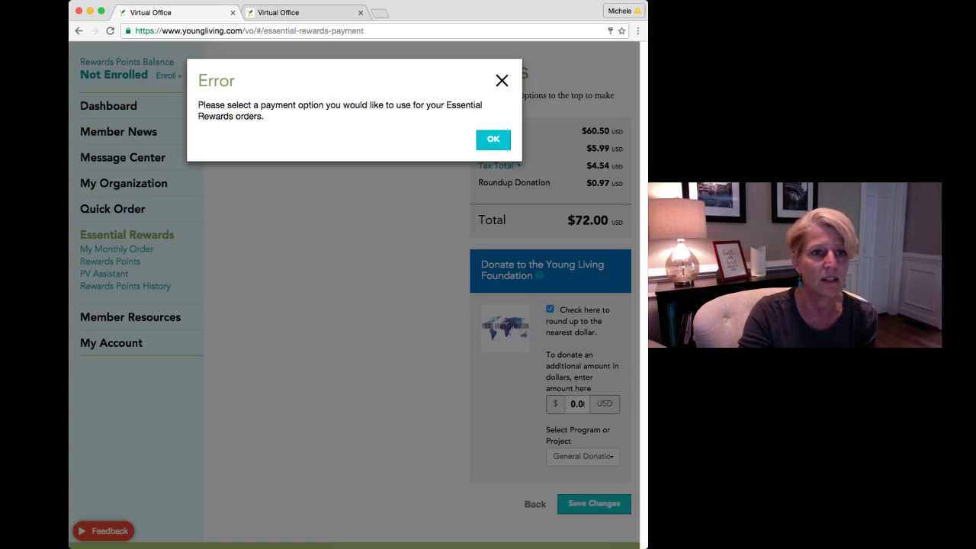
key(Return)
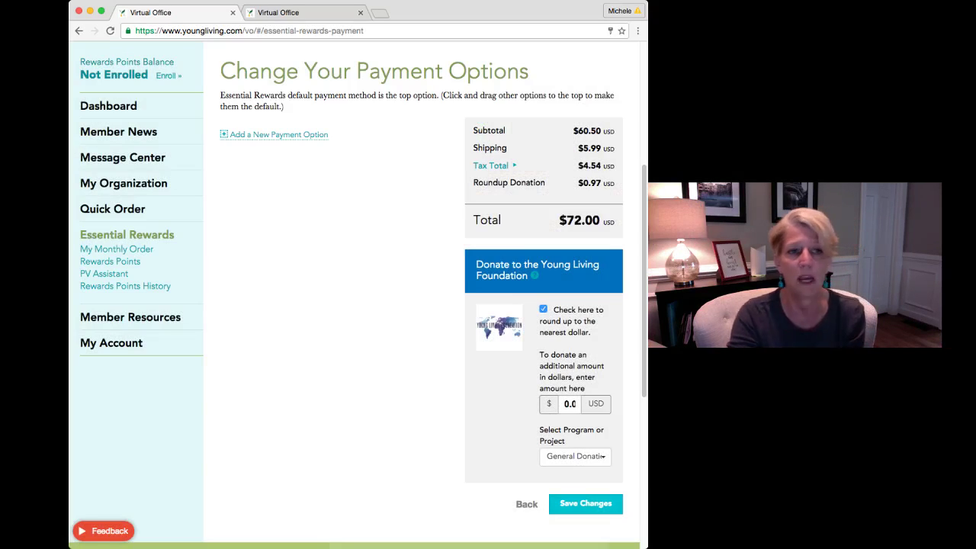
click(278, 134)
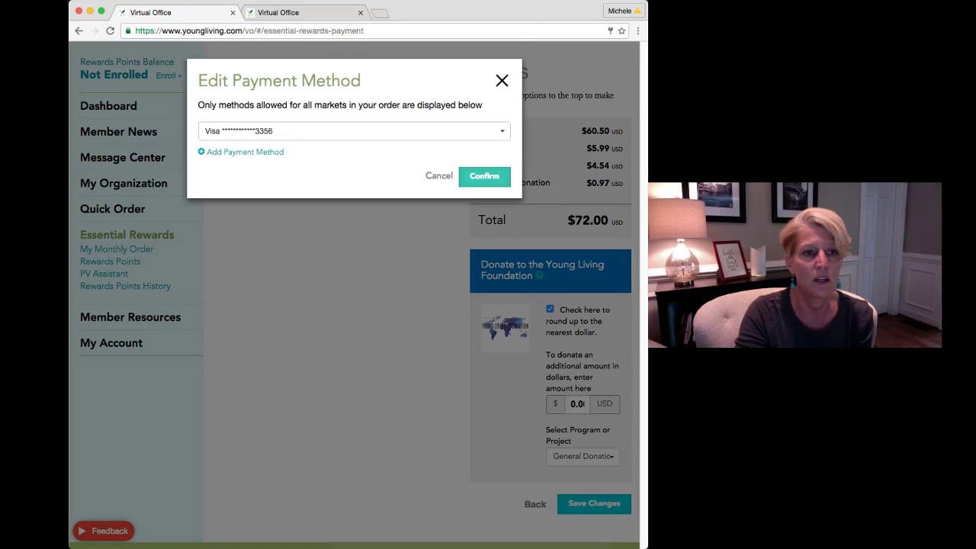
click(484, 177)
Save the Essential Rewards order with the Visa card as payment
click(585, 503)
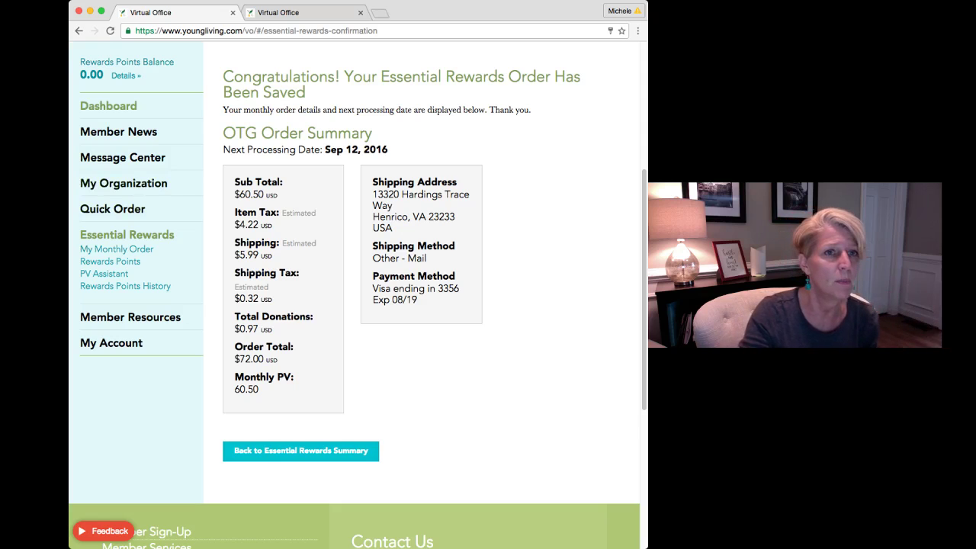
In the second tab, discard the unsaved monthly order changes and view Rewards Points
click(305, 12)
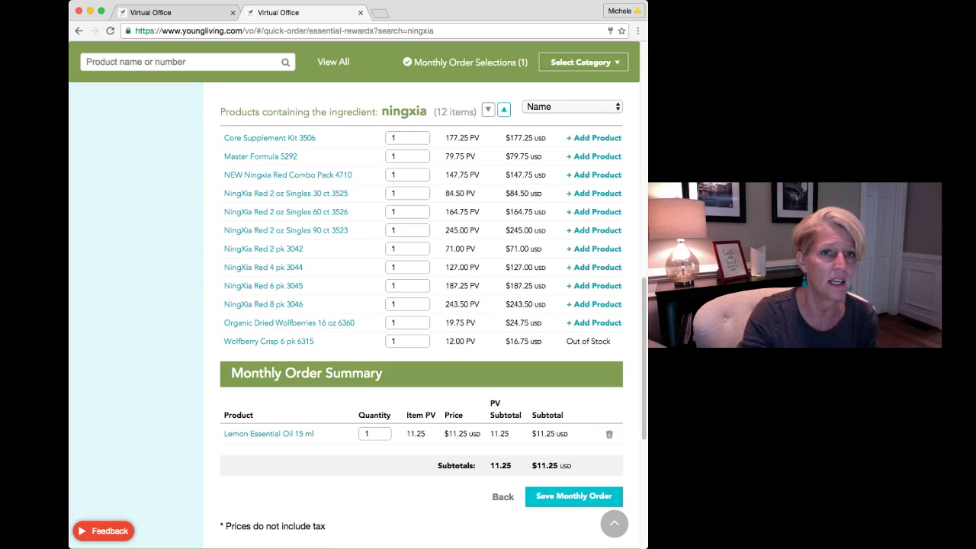
scroll(421, 305, up, 5)
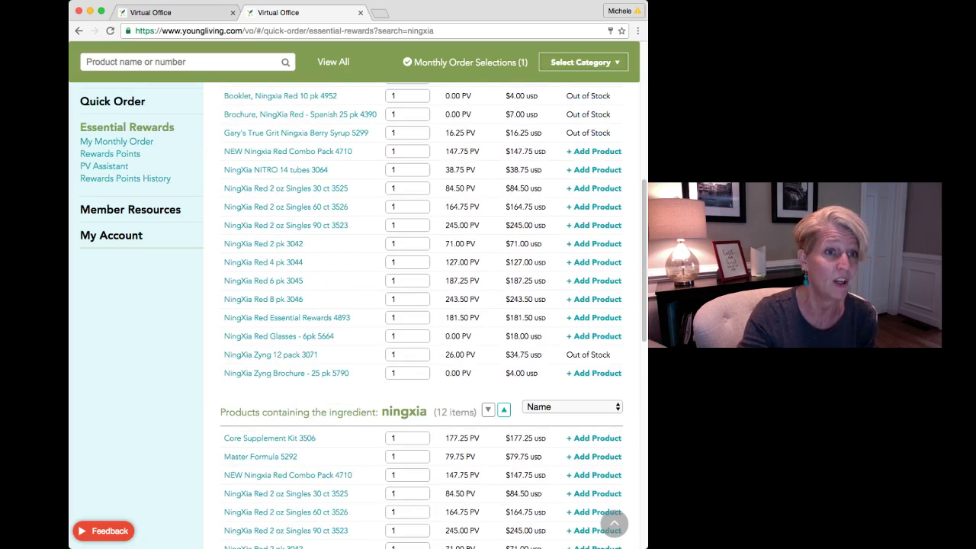
click(127, 127)
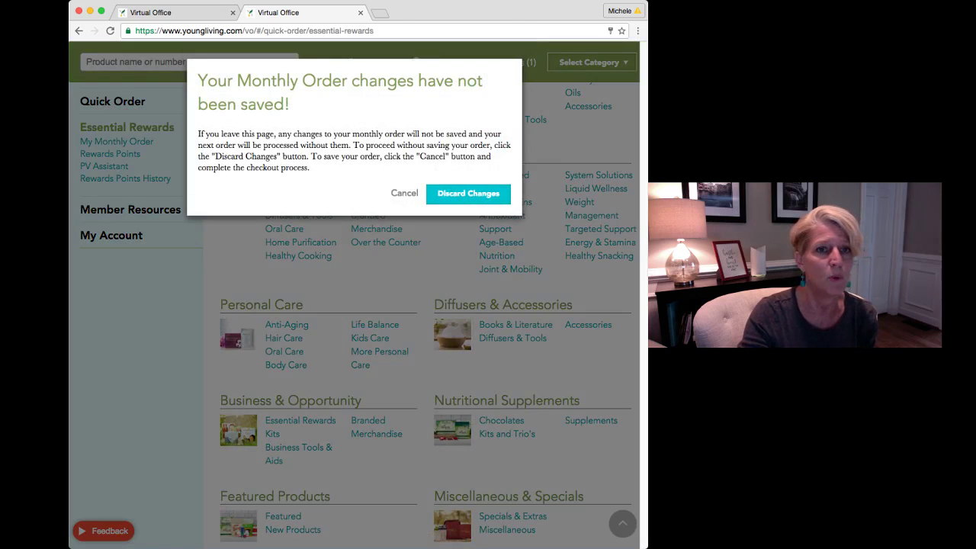
click(468, 193)
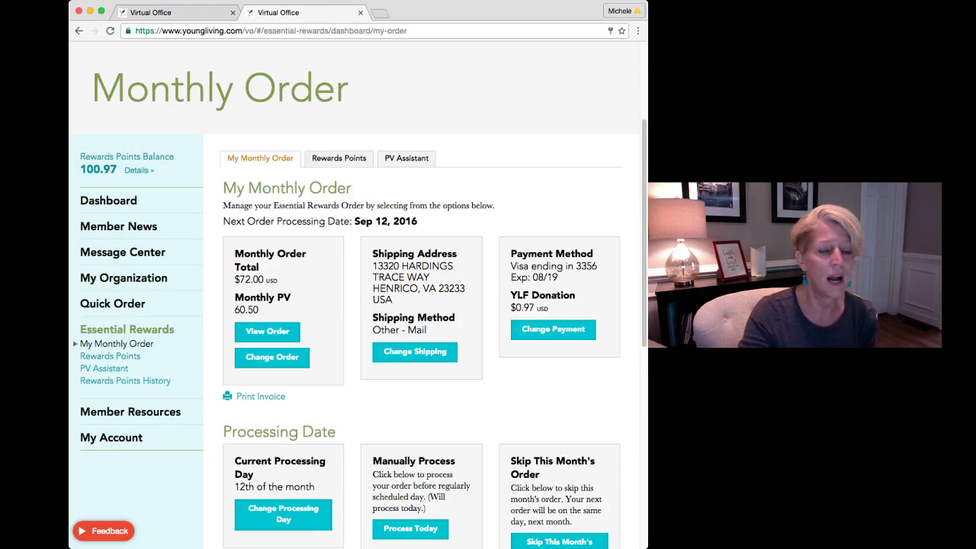
click(338, 158)
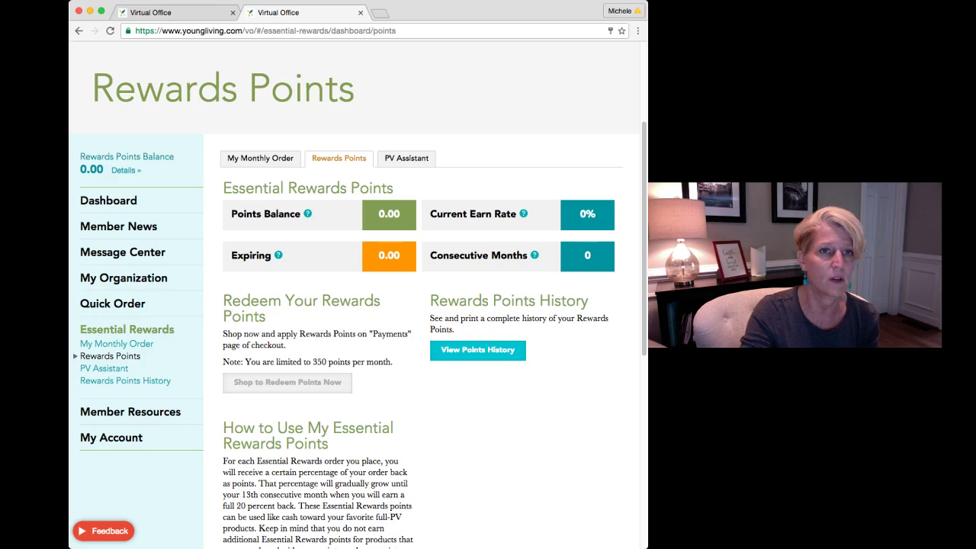
Return to the first tab's saved order confirmation page, back at its top
key(super+l)
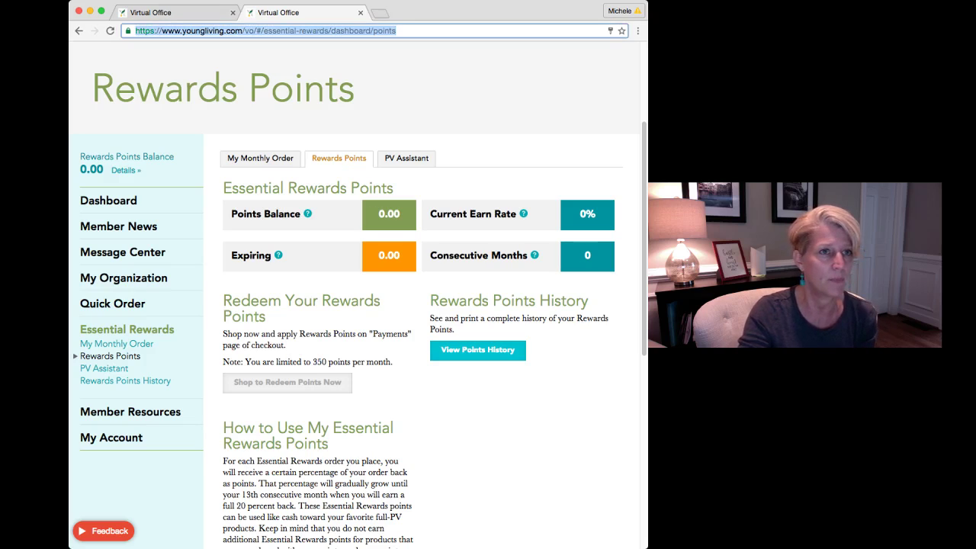
key(ctrl+shift+Tab)
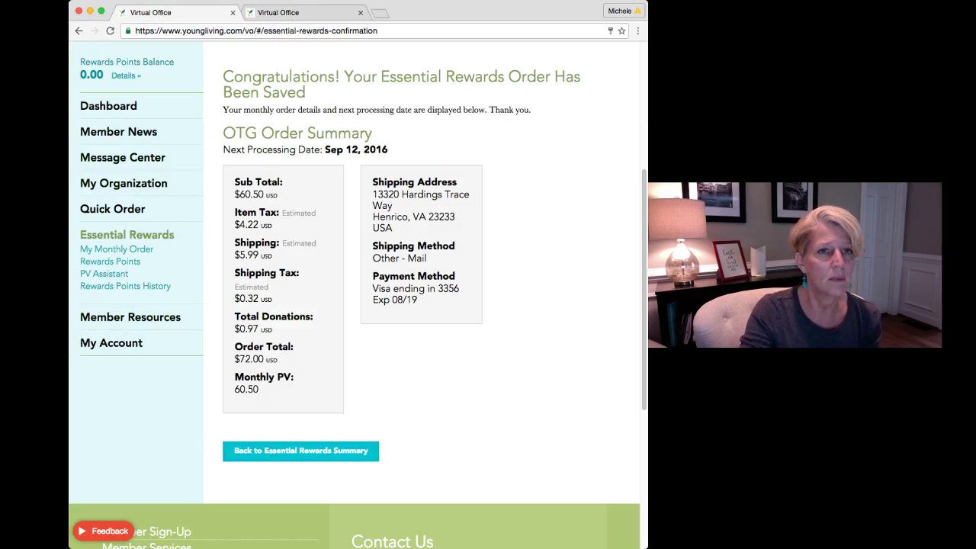
key(super+l)
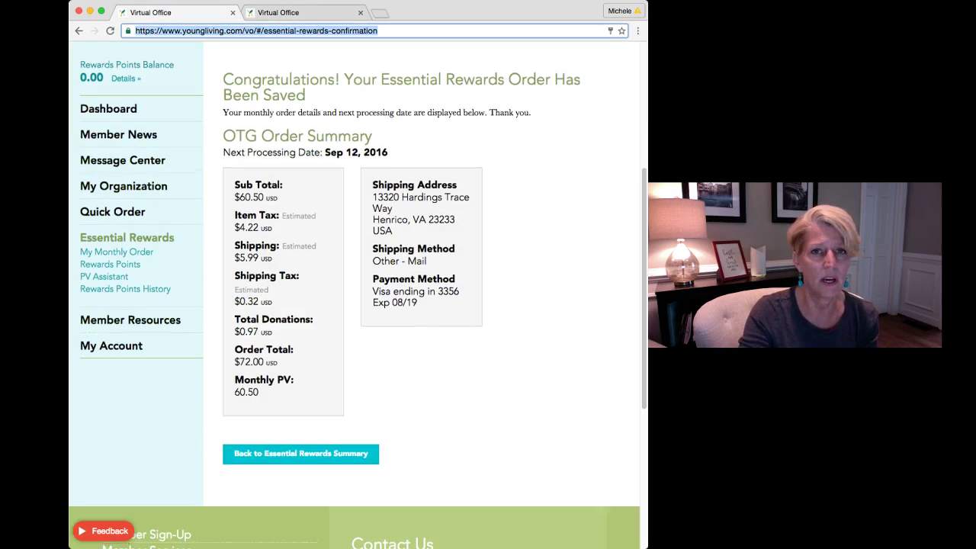
key(Return)
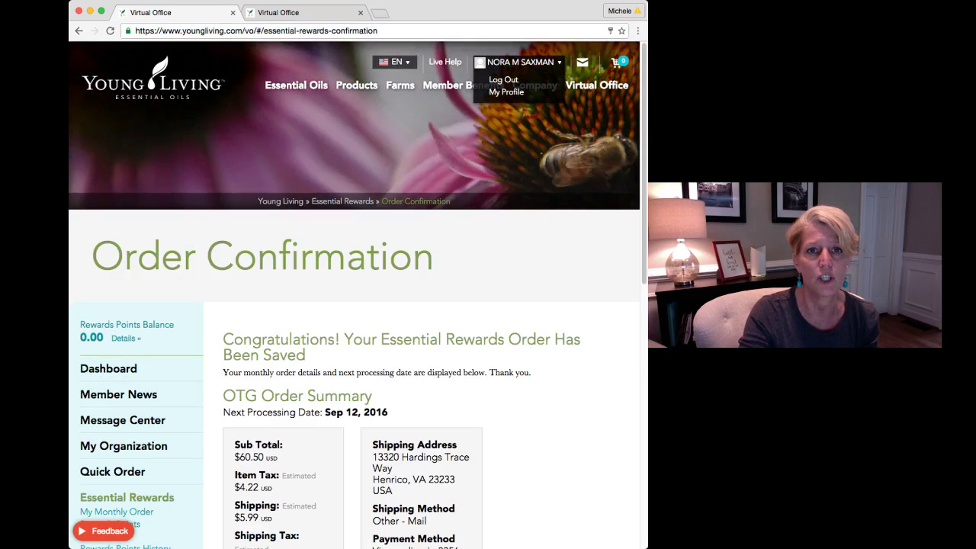
Log out and sign in with the other member's number and password
click(507, 75)
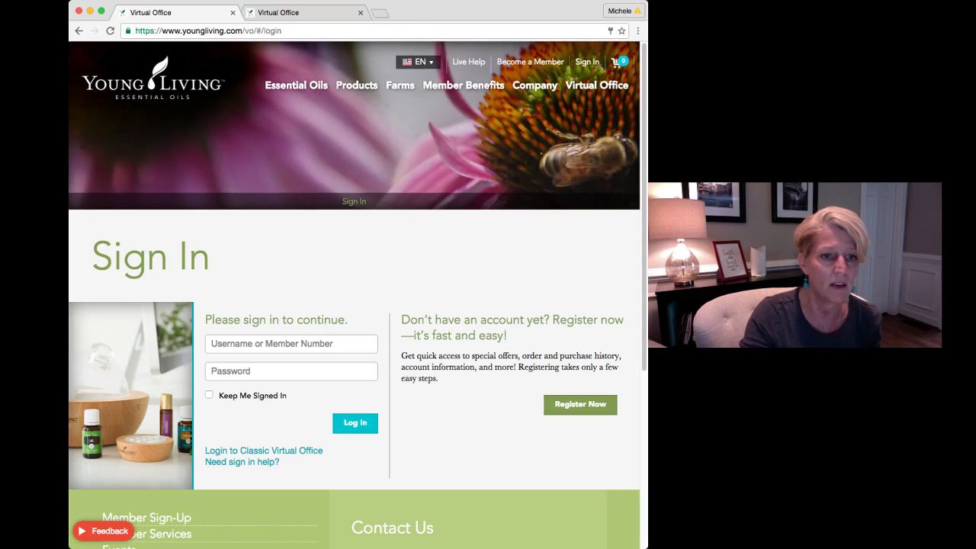
click(292, 344)
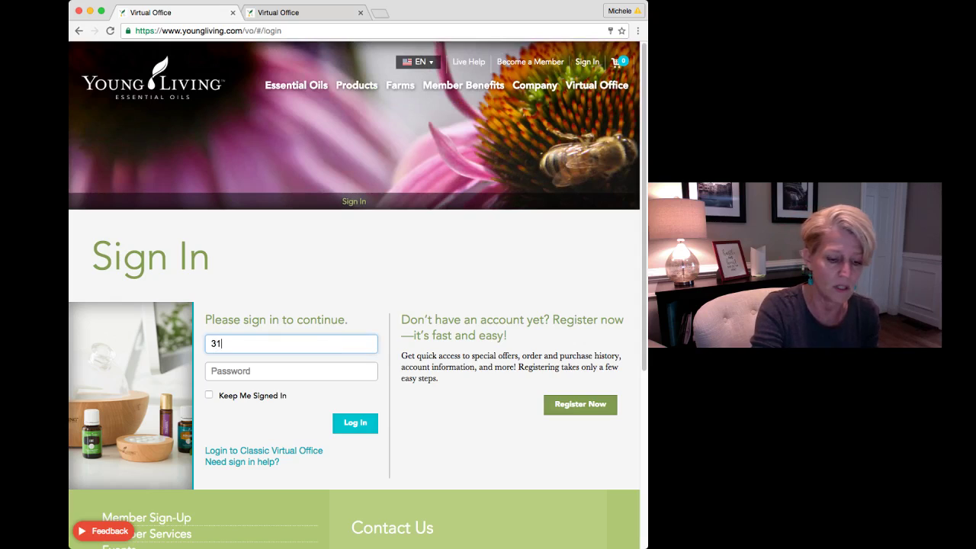
key(Tab)
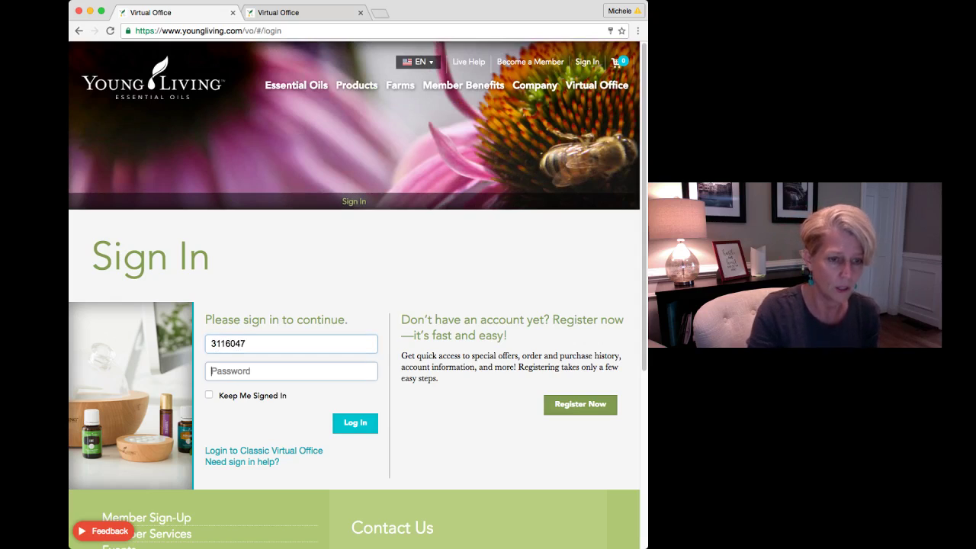
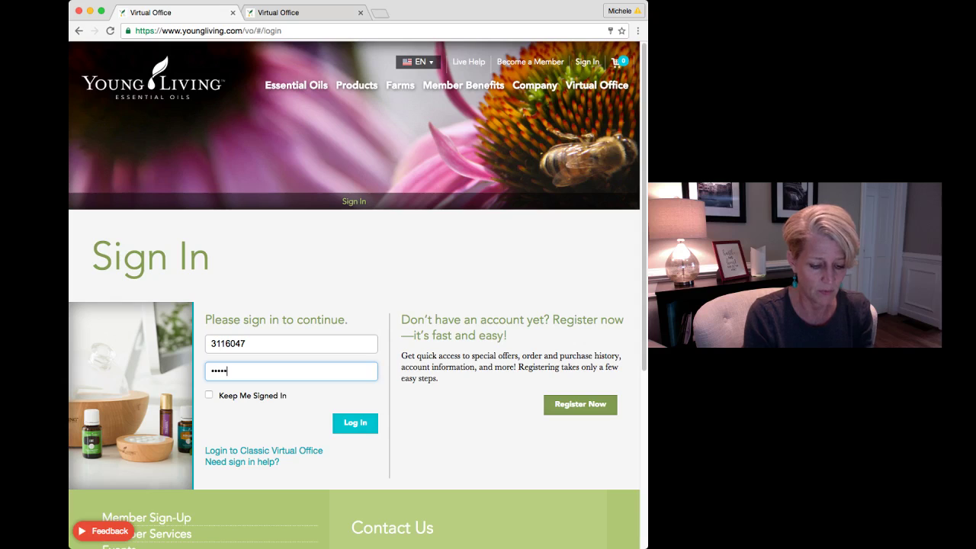
key(Return)
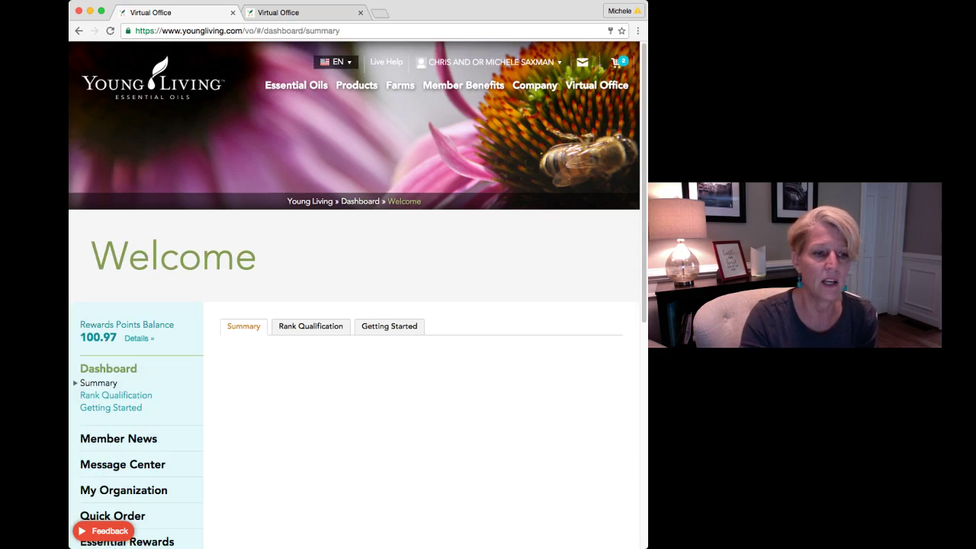
View rank qualification details, then the Essential Rewards points balance page
click(310, 326)
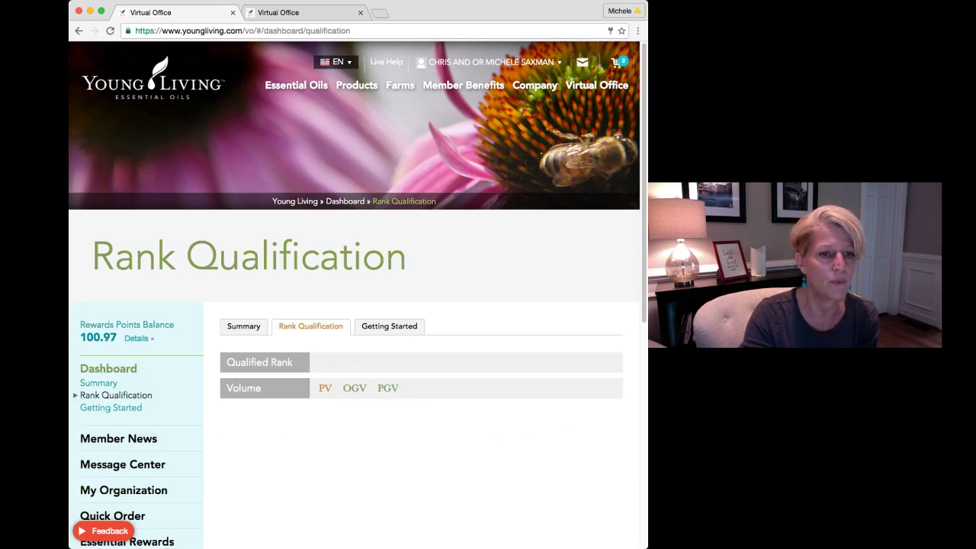
scroll(355, 294, down, 2)
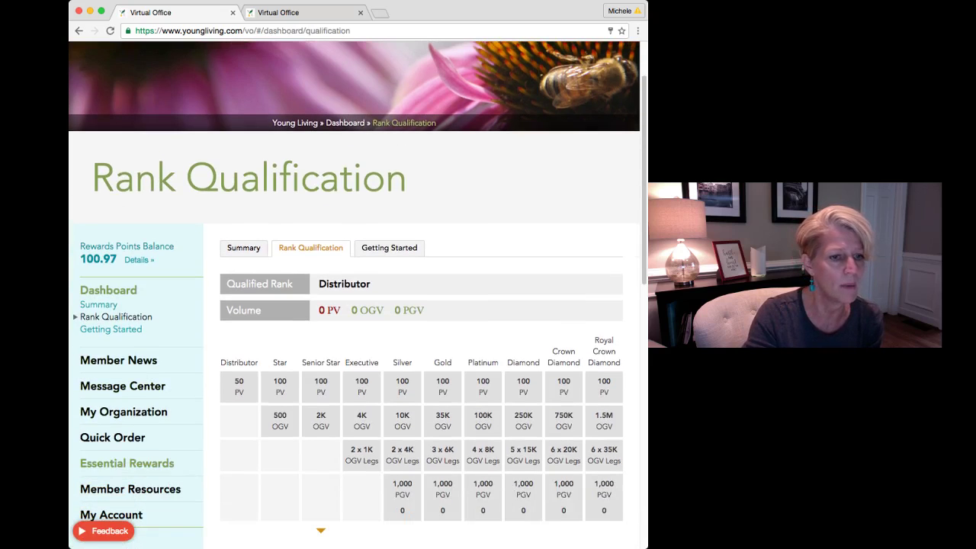
click(126, 463)
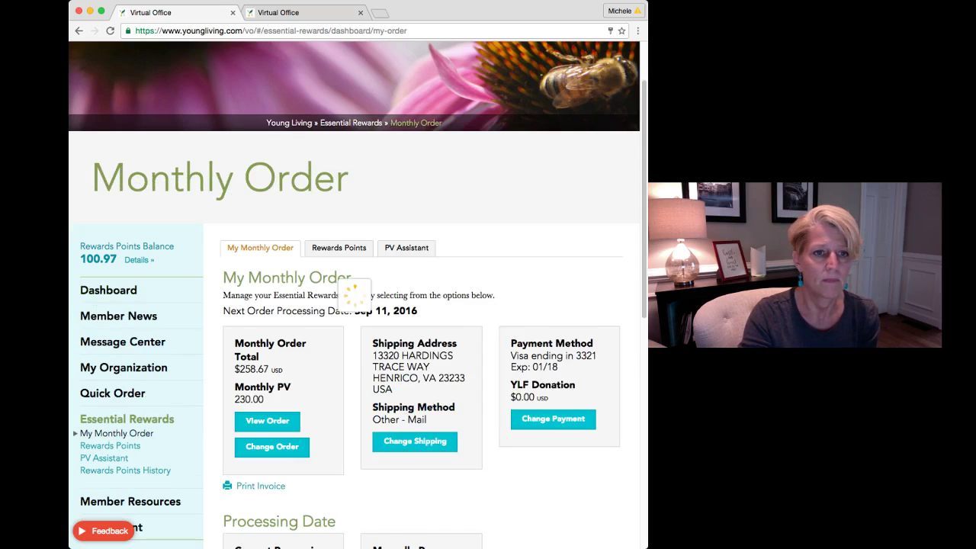
click(339, 248)
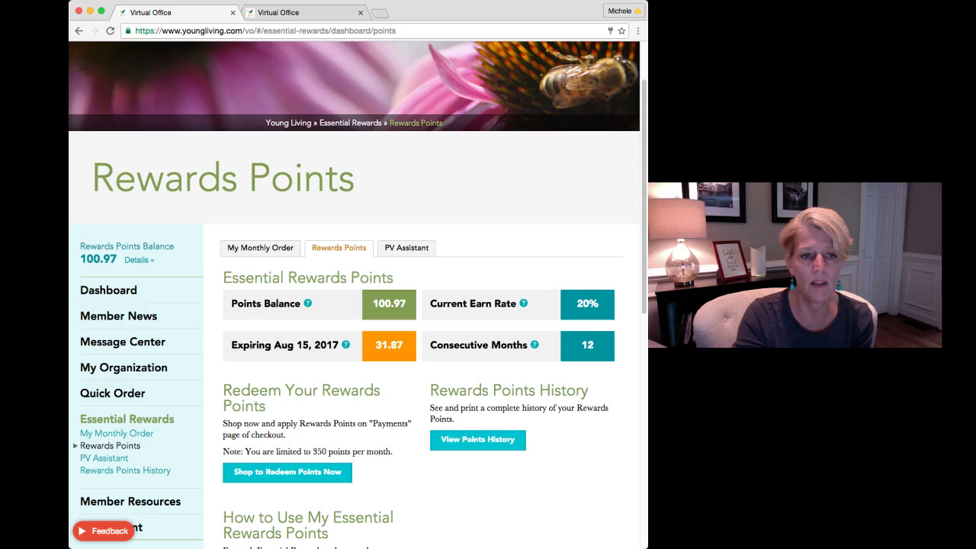
Highlight the 100.97 balance, 12 consecutive months and 31.87 points expiring Aug 15, 2017, then open PV Assistant
drag(372, 304, 406, 303)
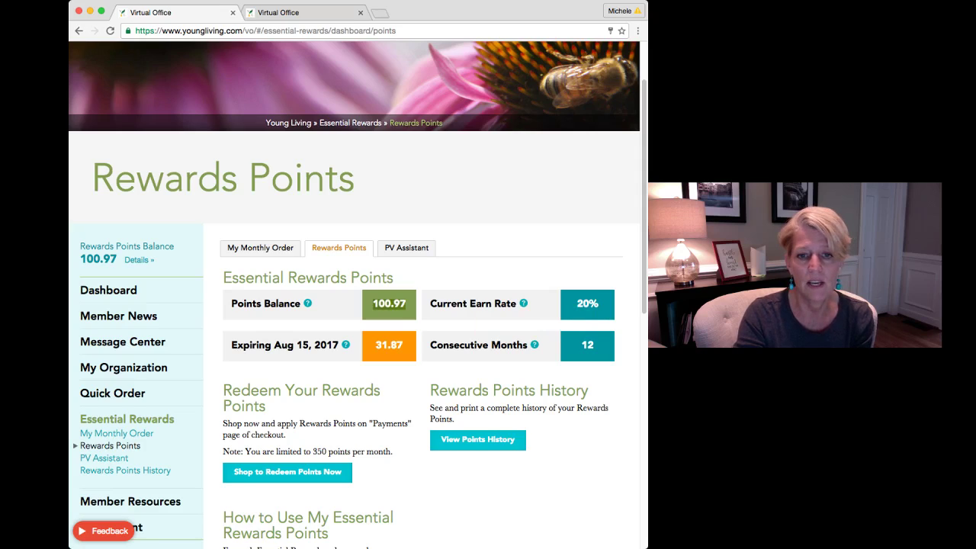
double_click(586, 345)
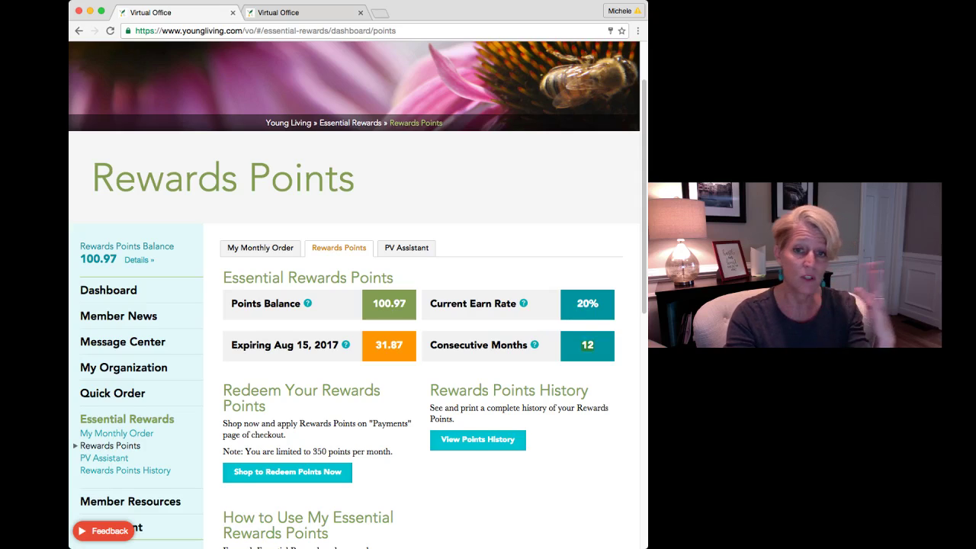
mouse_move(523, 303)
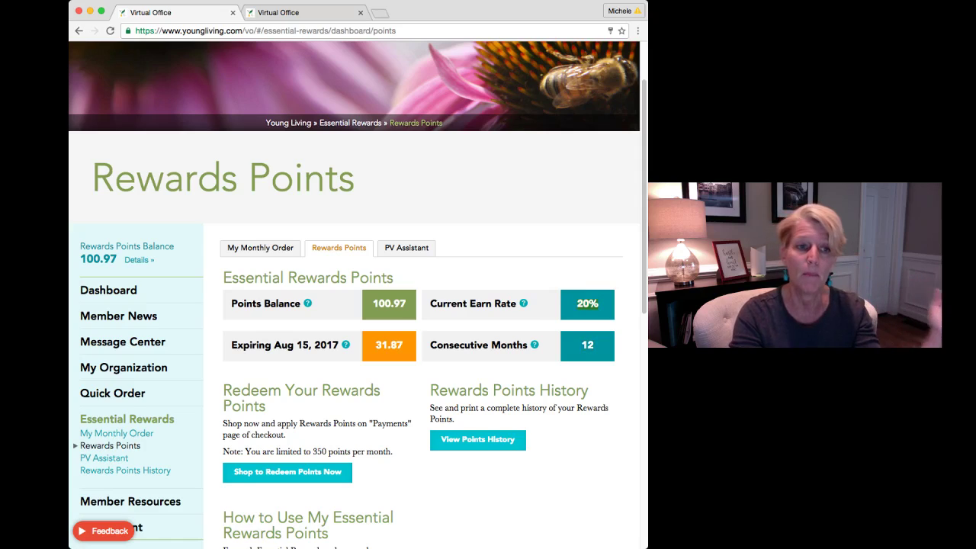
mouse_move(307, 302)
drag(231, 303, 305, 303)
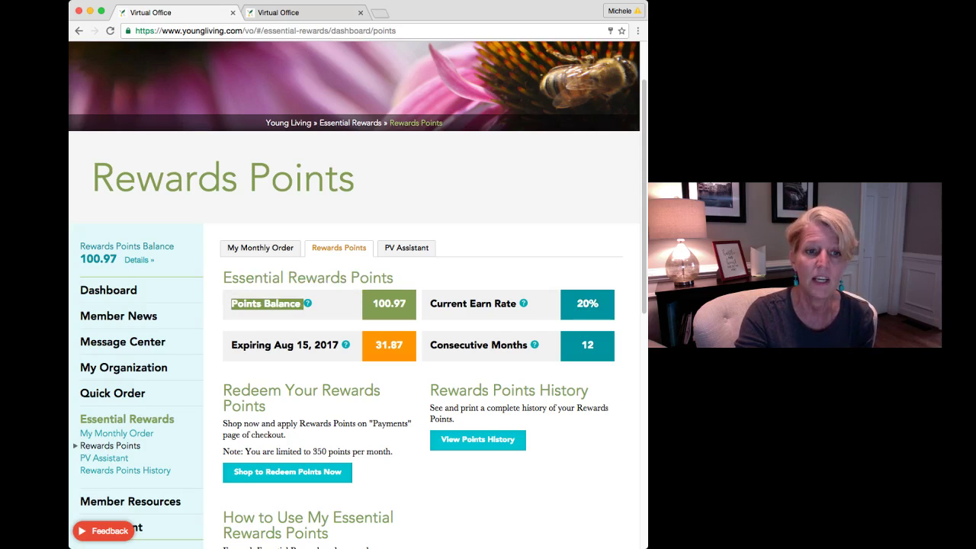
double_click(388, 345)
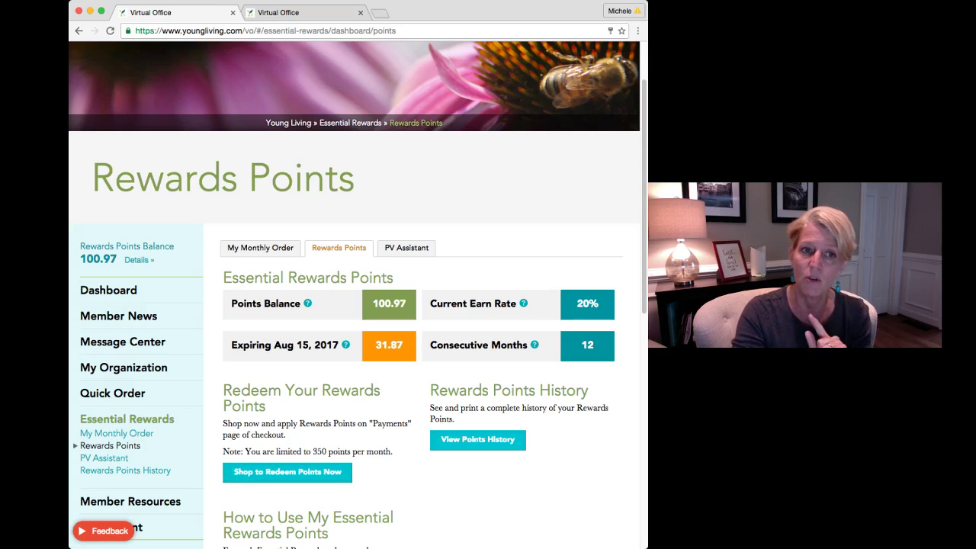
click(406, 247)
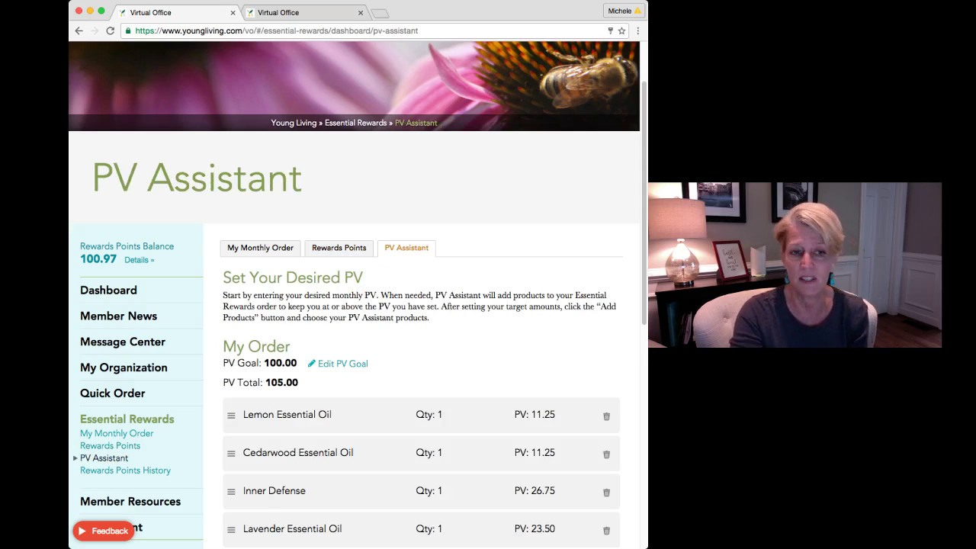
Change the PV goal from 100.00 to 50.00 and scroll through the product list
click(338, 363)
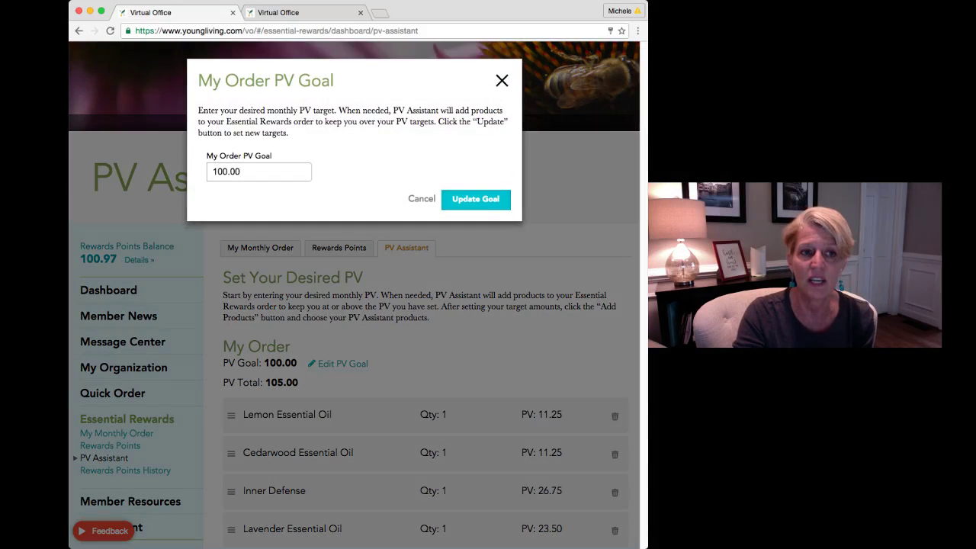
double_click(227, 172)
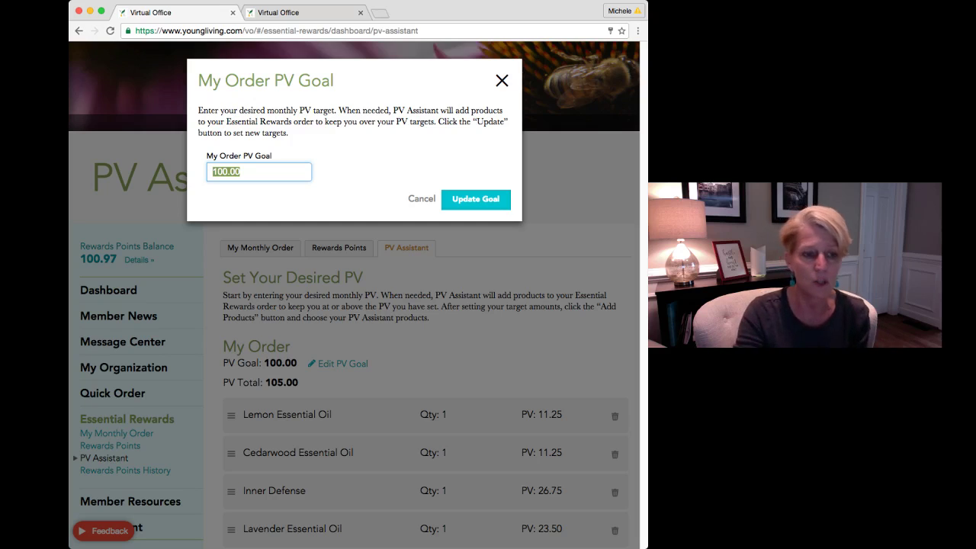
text(50.00)
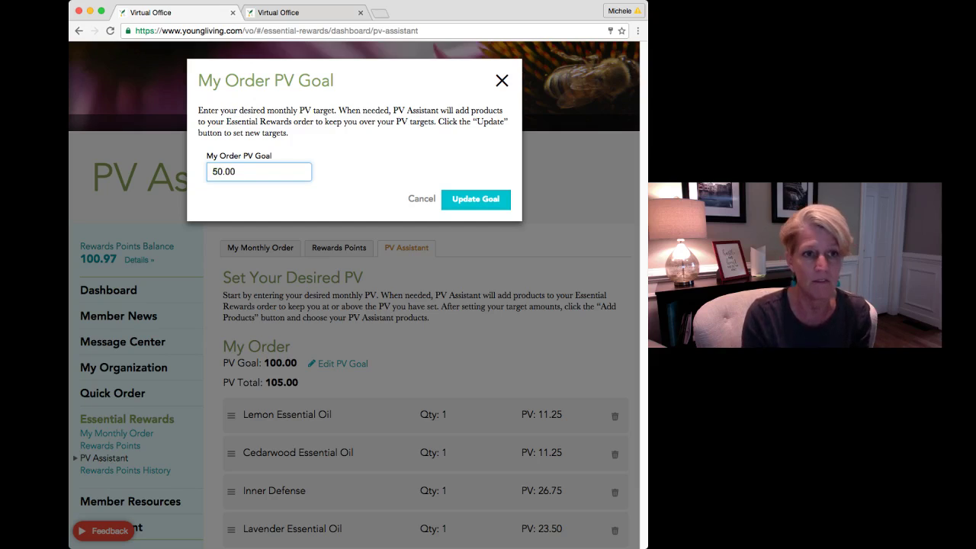
key(Tab)
key(Return)
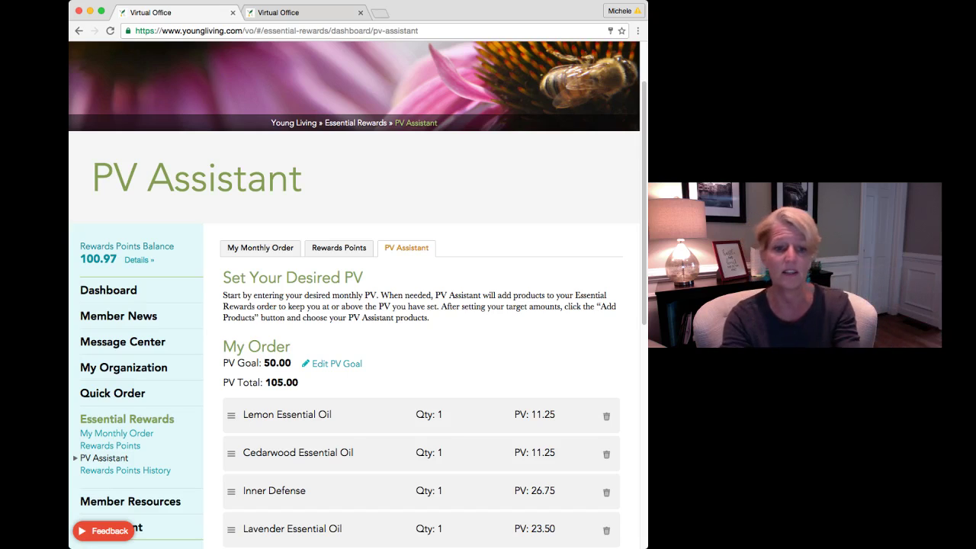
scroll(355, 295, down, 3)
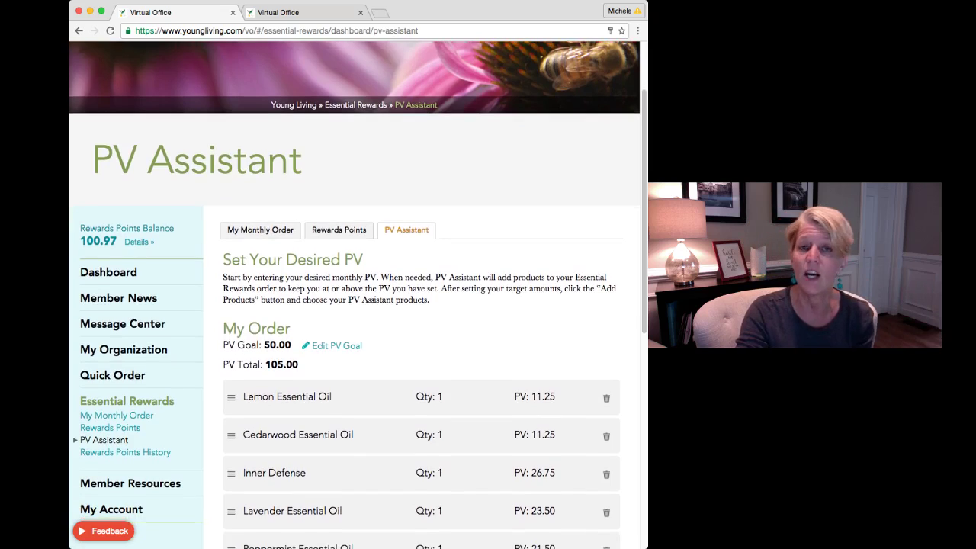
scroll(355, 295, down, 1)
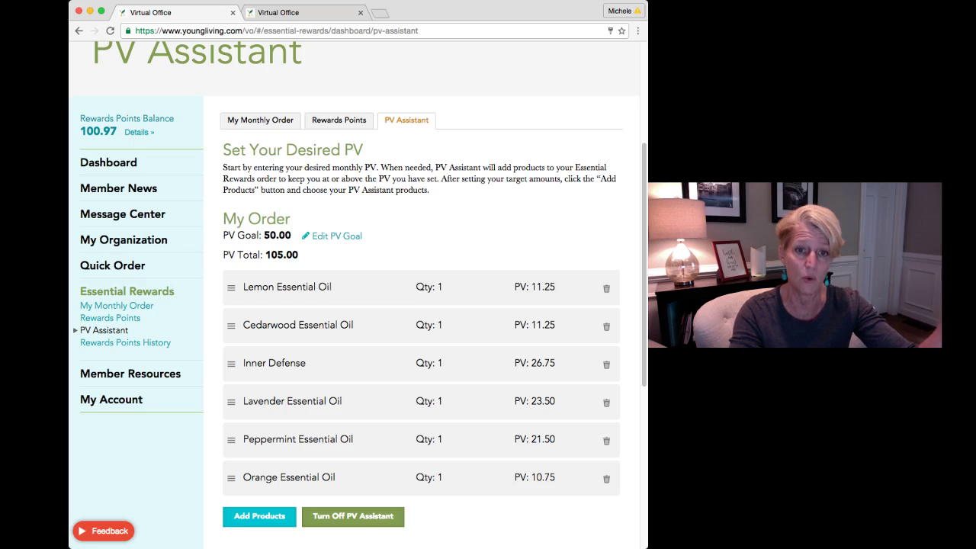
scroll(358, 305, down, 1)
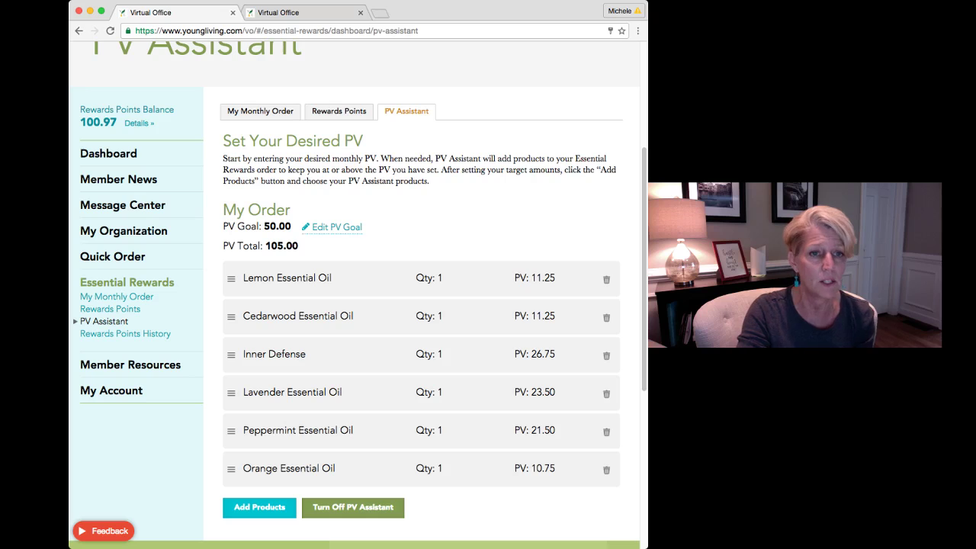
Restore the PV goal to 100.00, then switch to the other Virtual Office tab
click(335, 227)
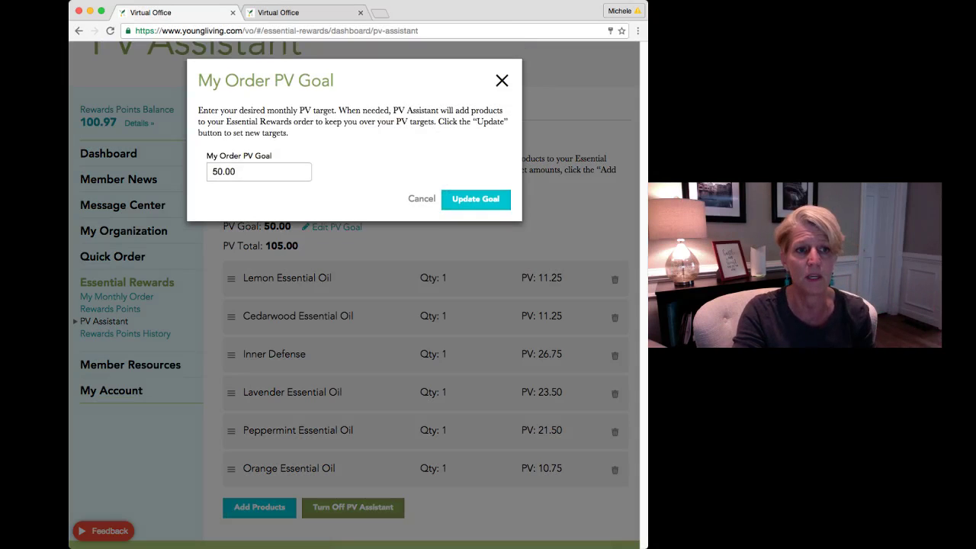
double_click(224, 171)
text(100)
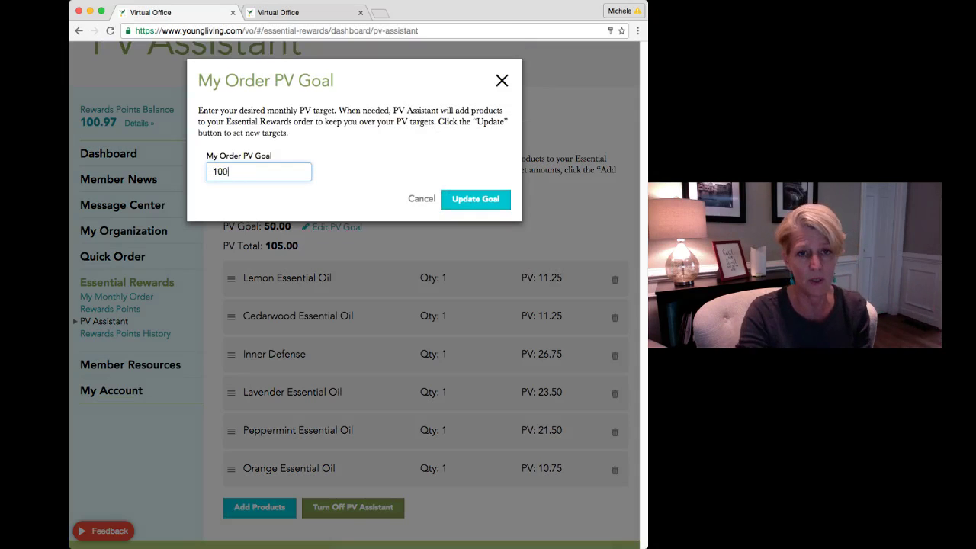
click(476, 199)
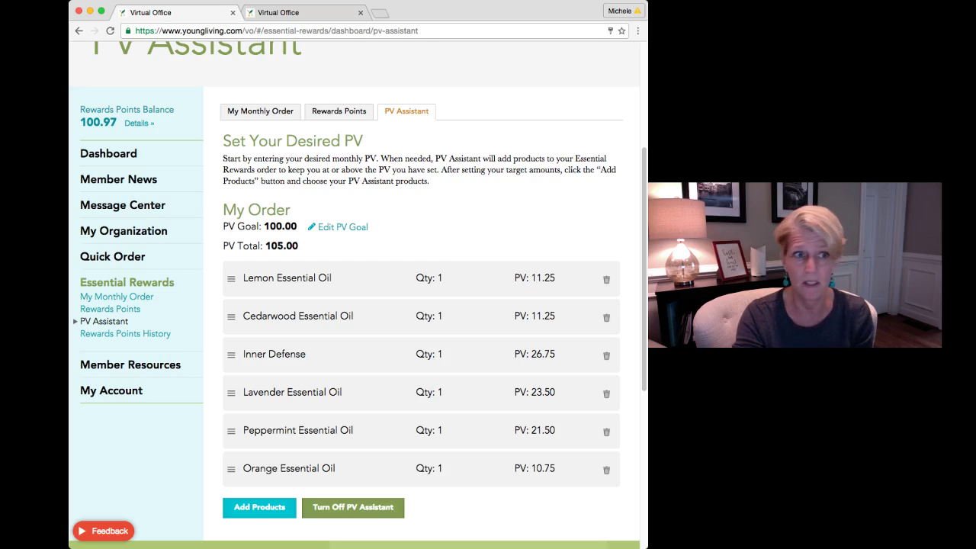
key(ctrl+Tab)
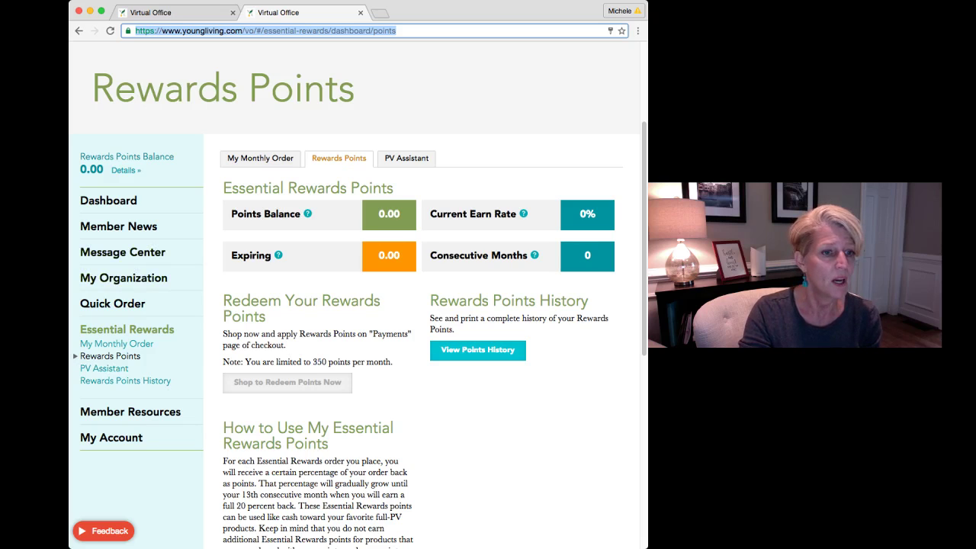
Open the 'Stay Active Throughout September' flyer PDF via Member Resources > Monthly Promotions
click(130, 412)
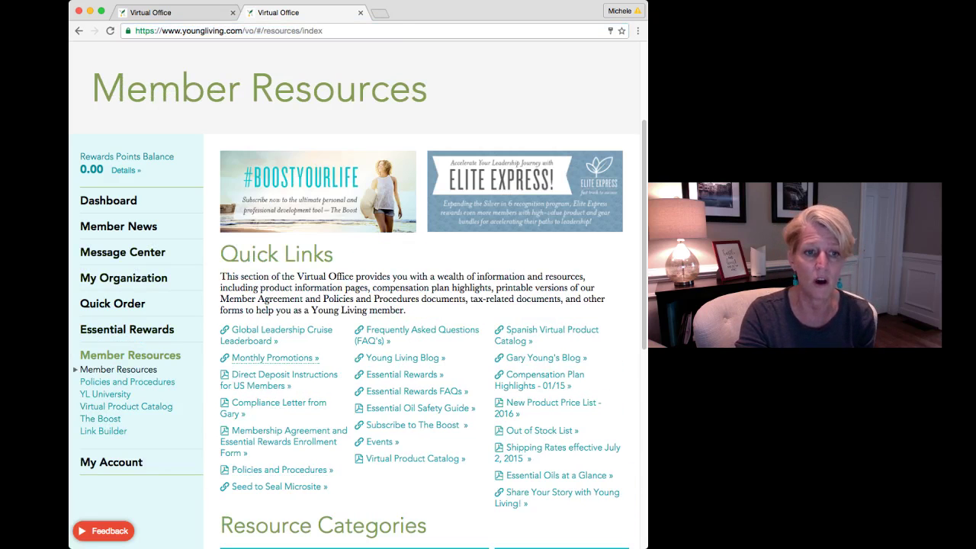
click(275, 357)
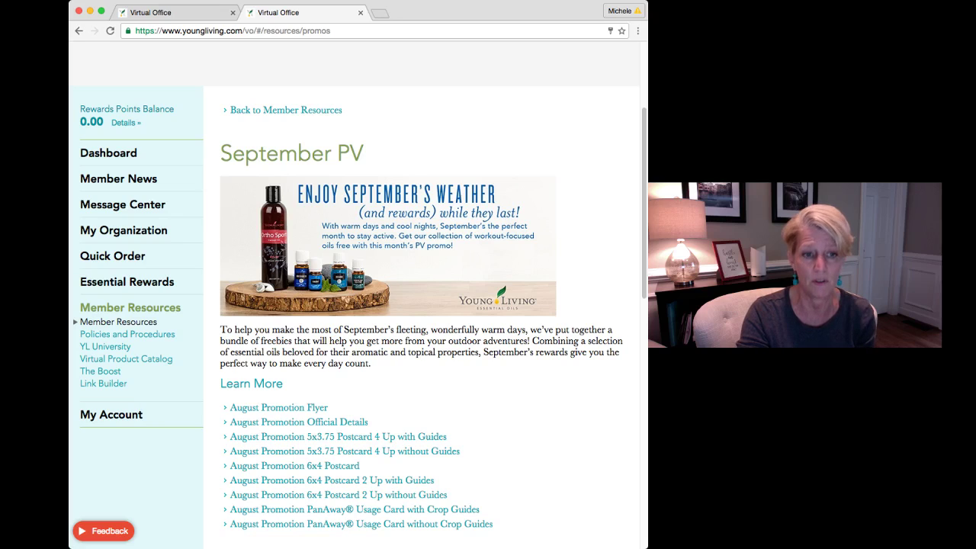
click(278, 406)
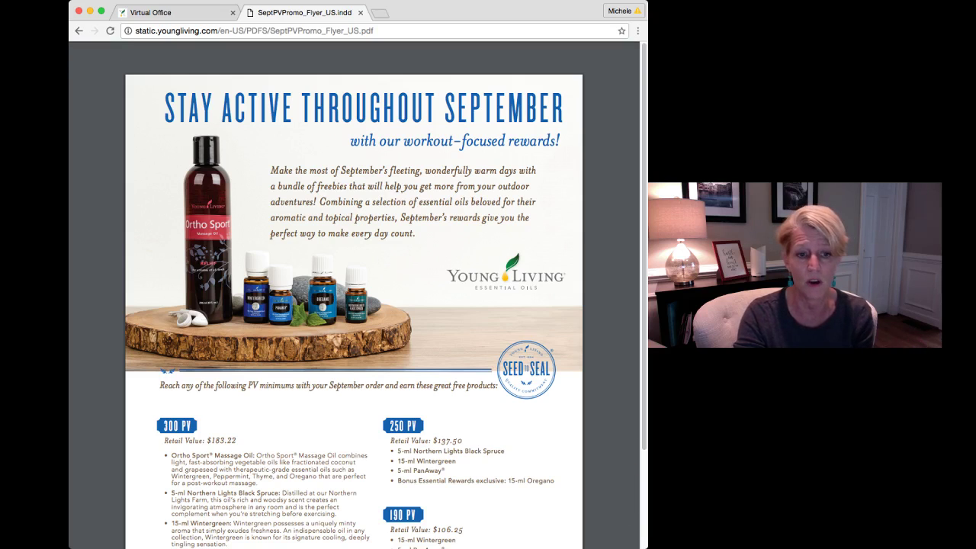
scroll(353, 297, down, 2)
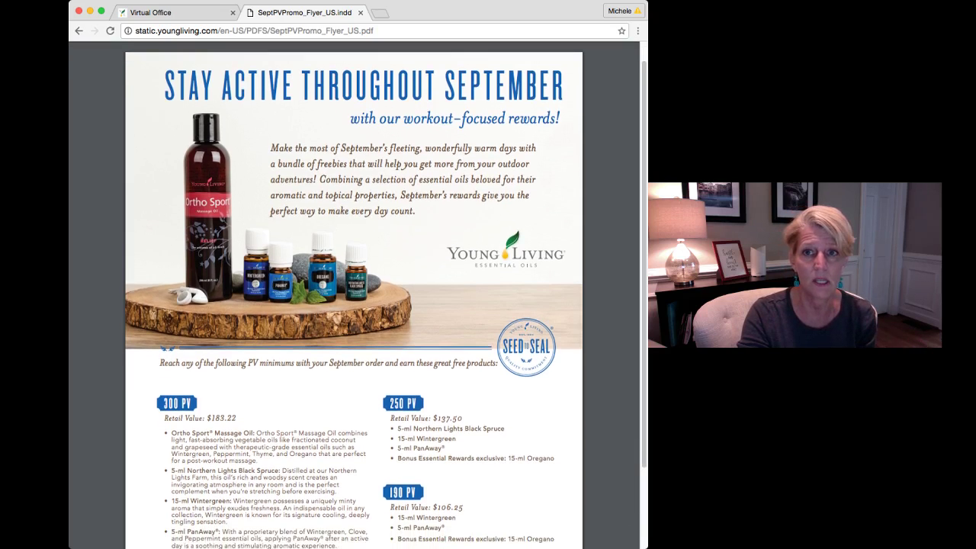
scroll(353, 297, down, 1)
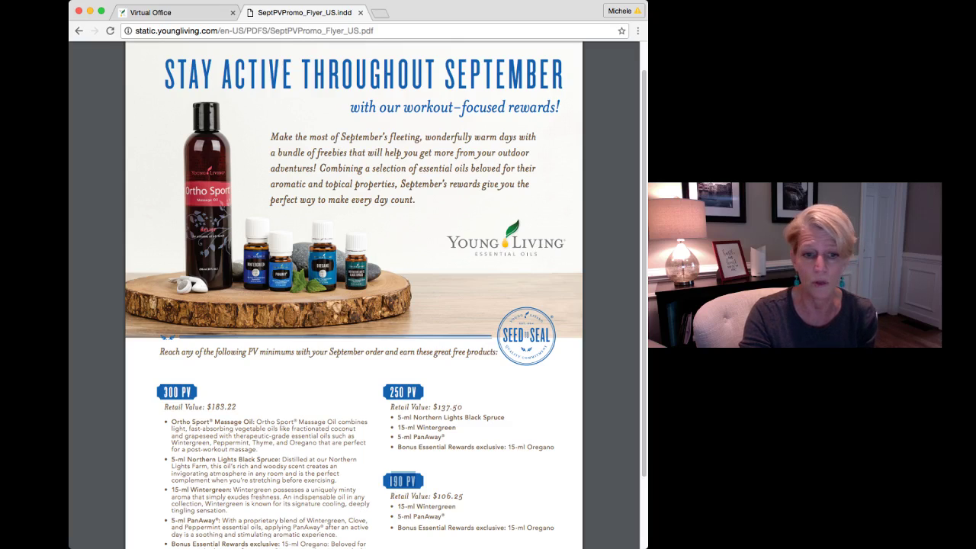
drag(432, 495, 463, 495)
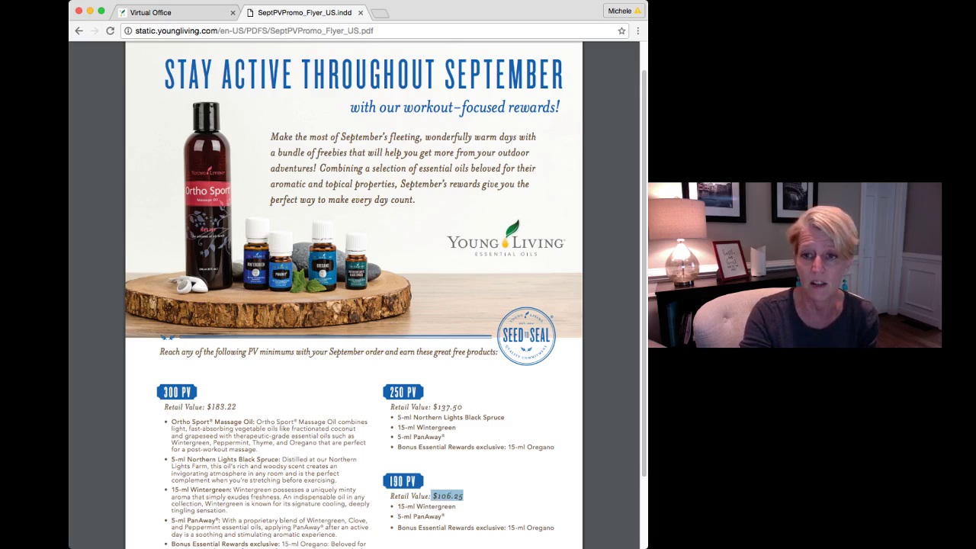
drag(417, 507, 442, 517)
drag(532, 527, 555, 528)
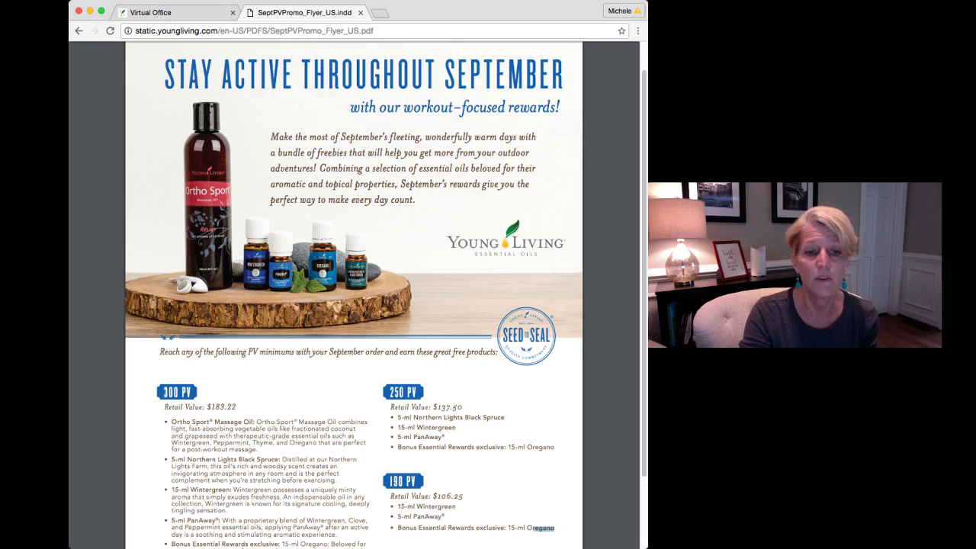
click(555, 527)
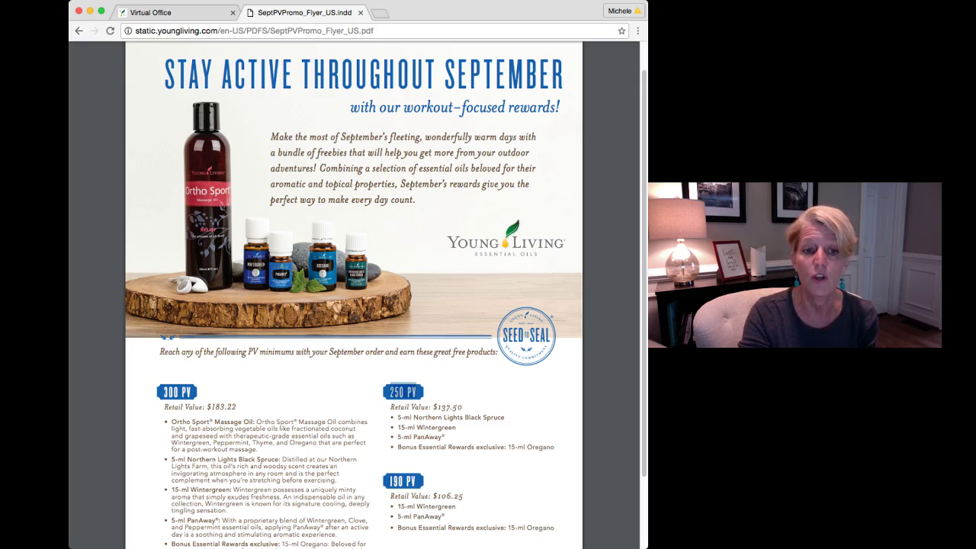
drag(432, 407, 464, 418)
click(464, 418)
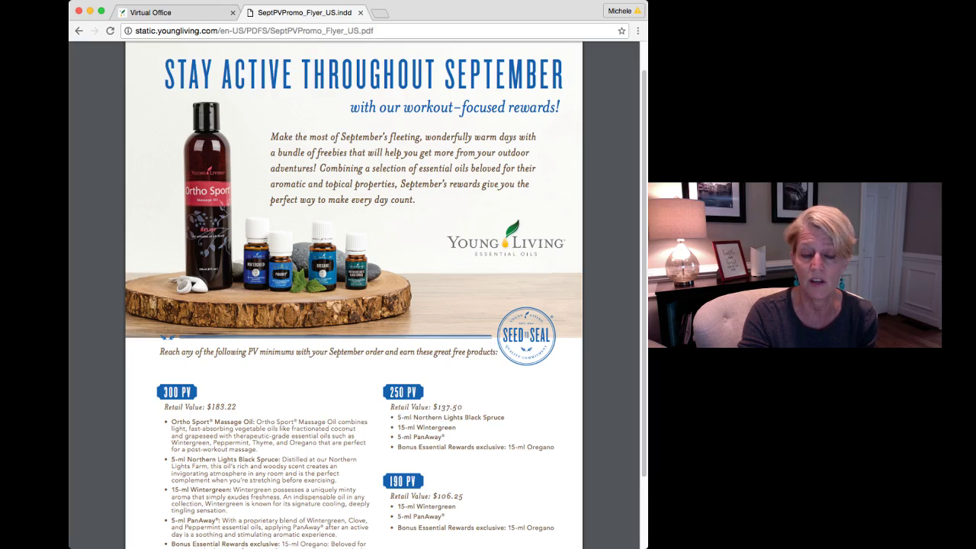
double_click(450, 407)
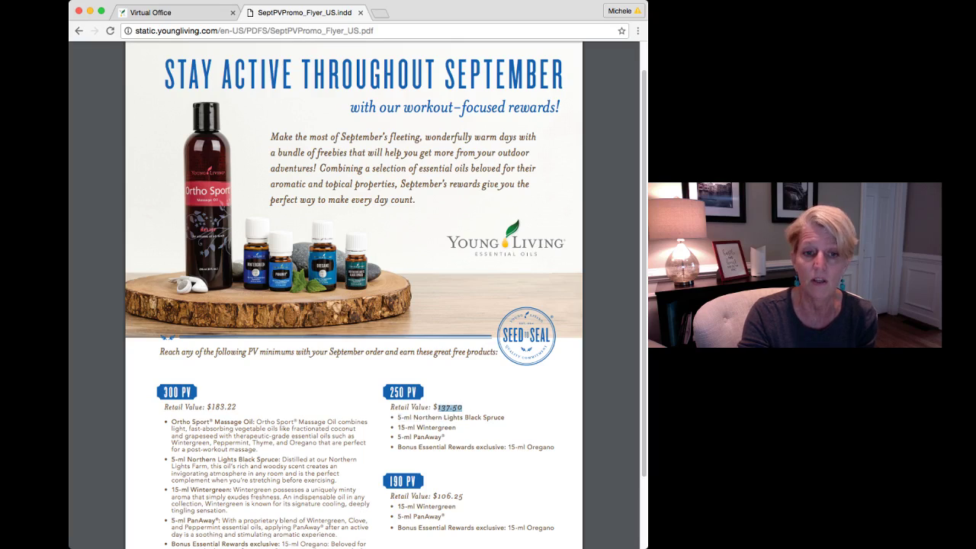
click(456, 409)
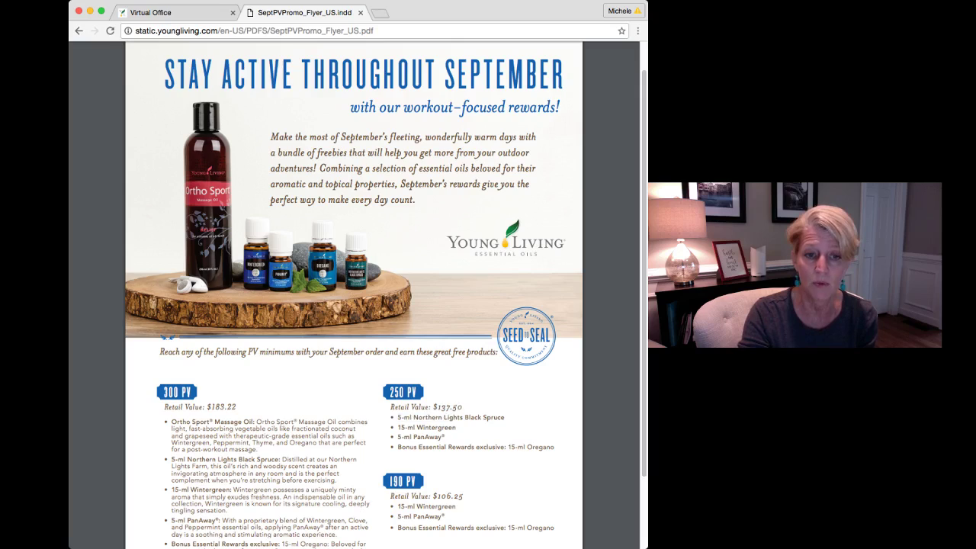
drag(424, 436, 440, 437)
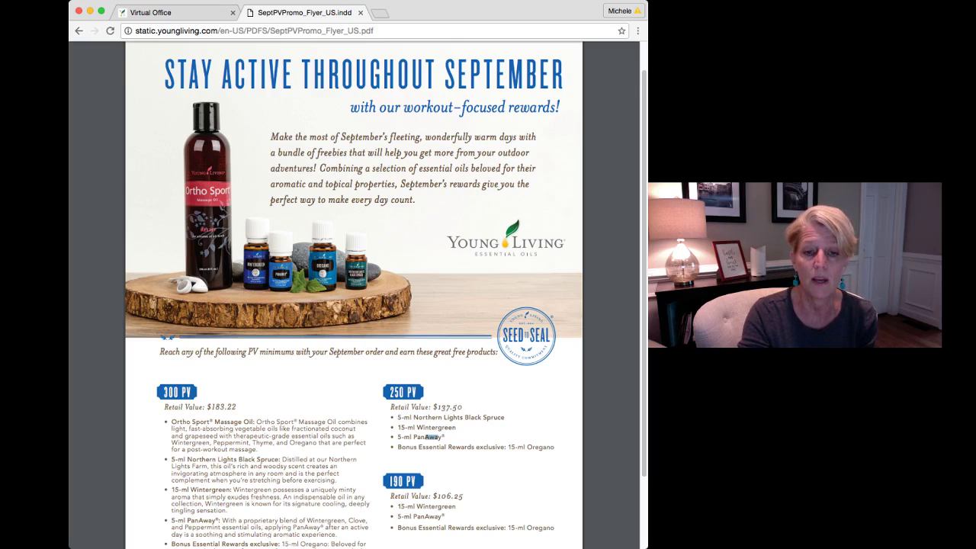
drag(535, 448, 547, 448)
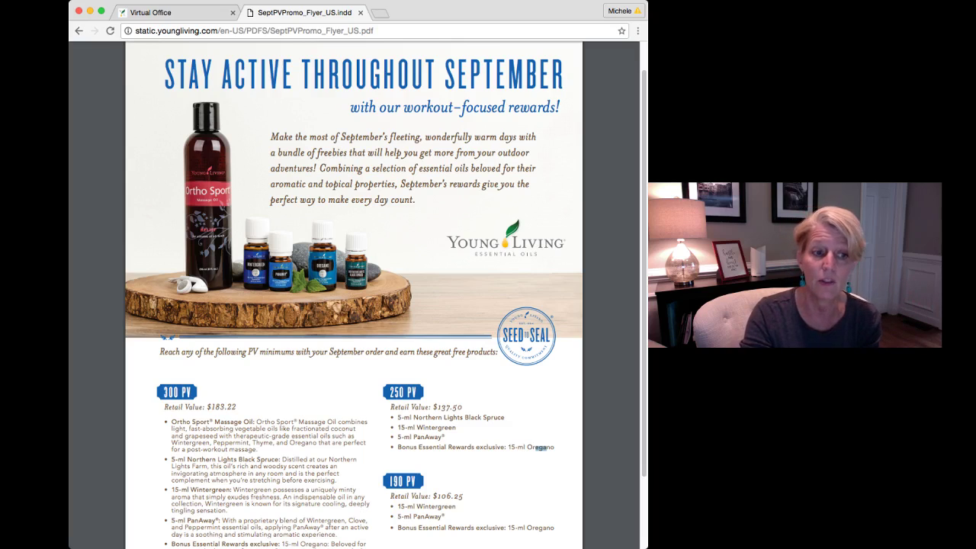
drag(164, 393, 236, 406)
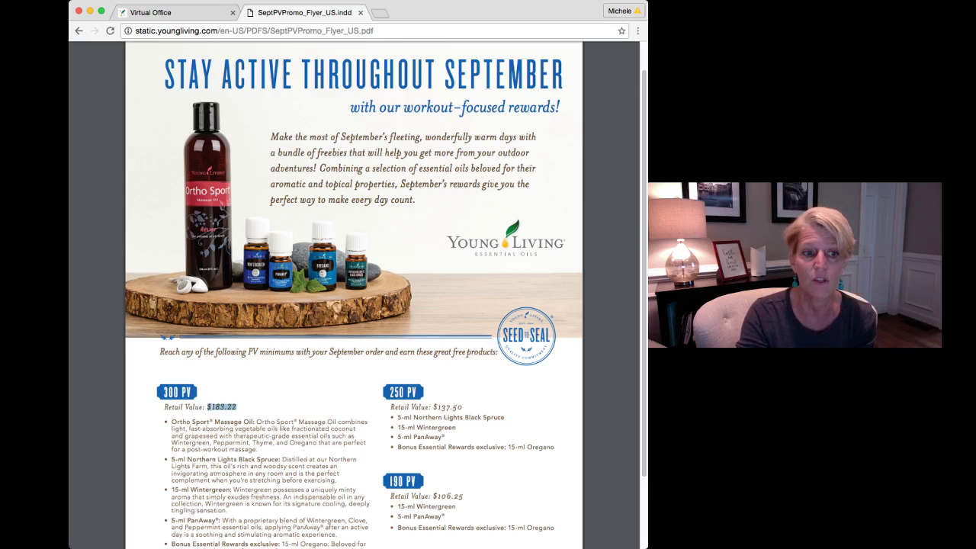
drag(183, 422, 250, 422)
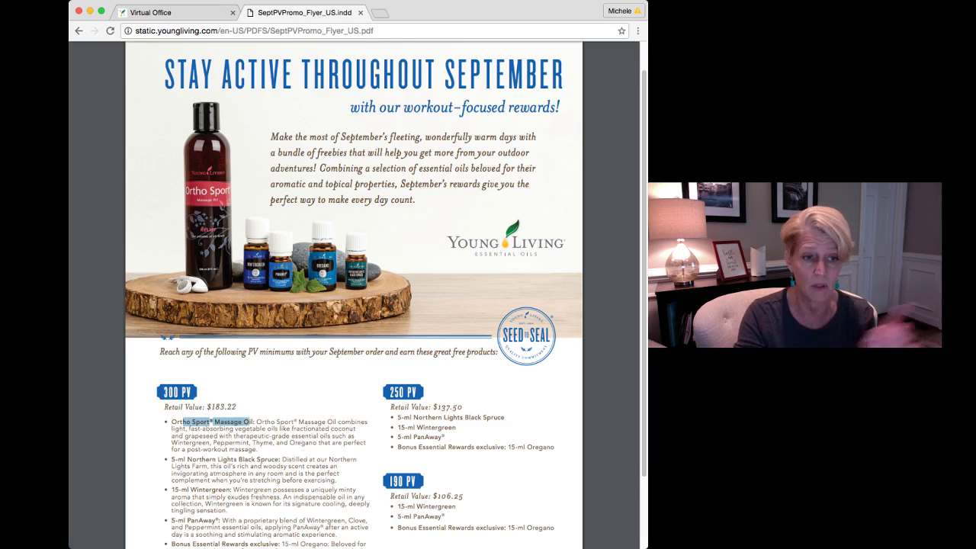
drag(218, 459, 255, 459)
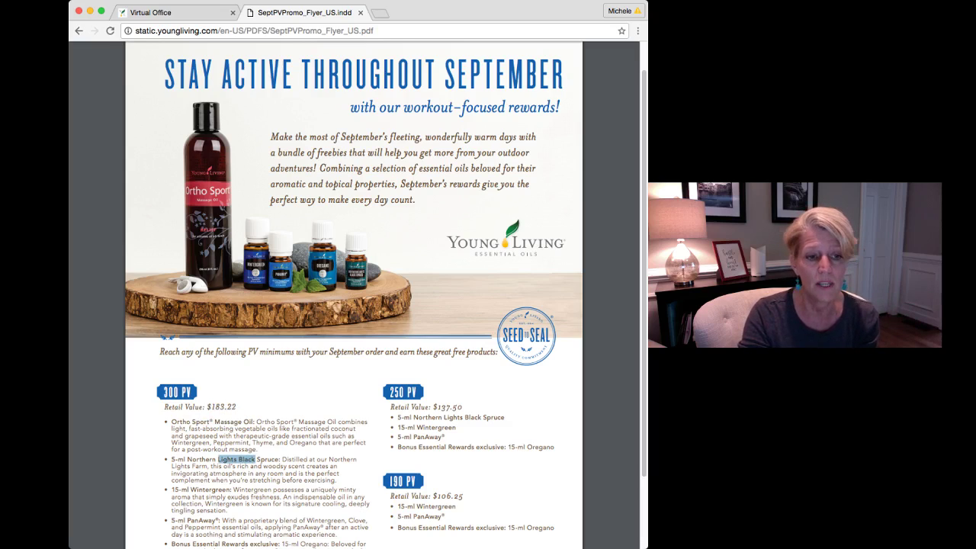
drag(204, 489, 227, 489)
drag(198, 520, 216, 520)
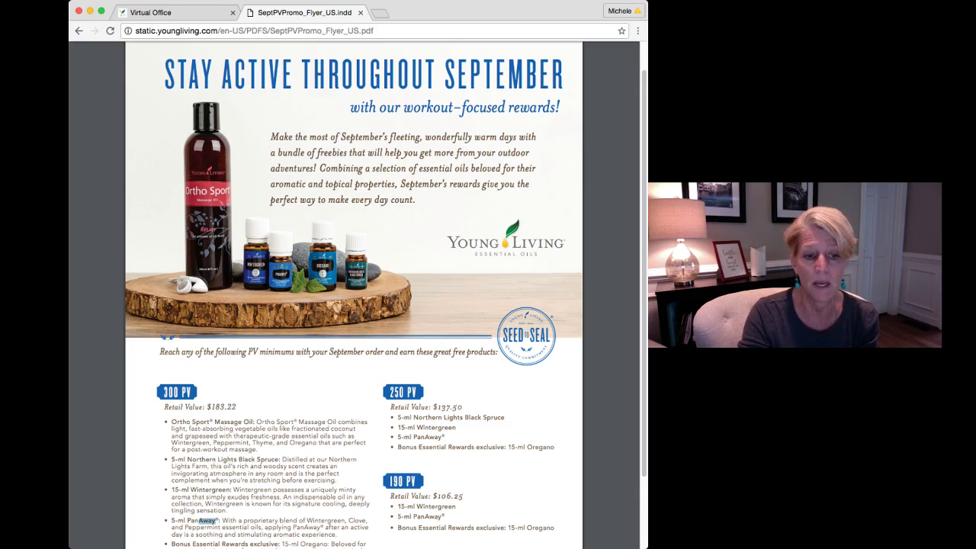
drag(312, 544, 324, 544)
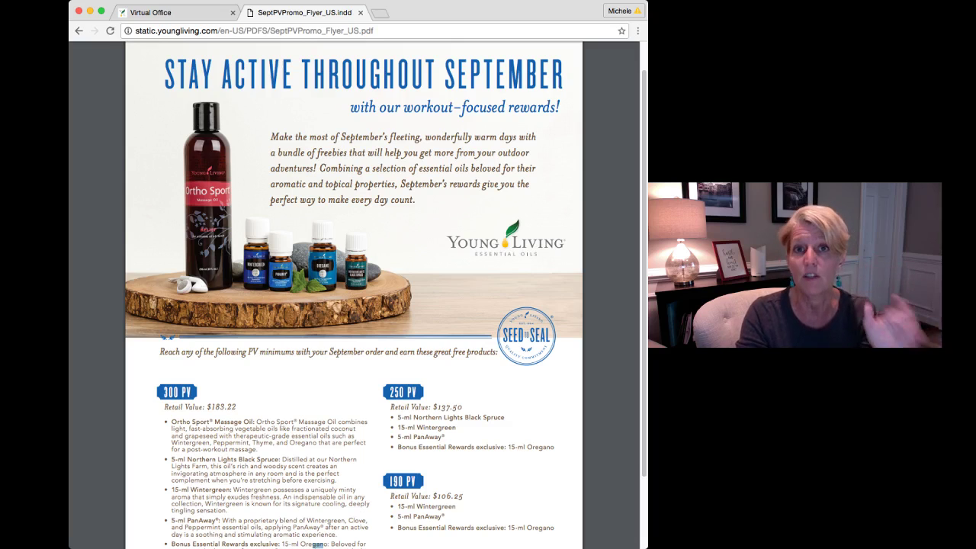
Back on the PV Assistant tab, set the PV goal to 250.00
click(151, 12)
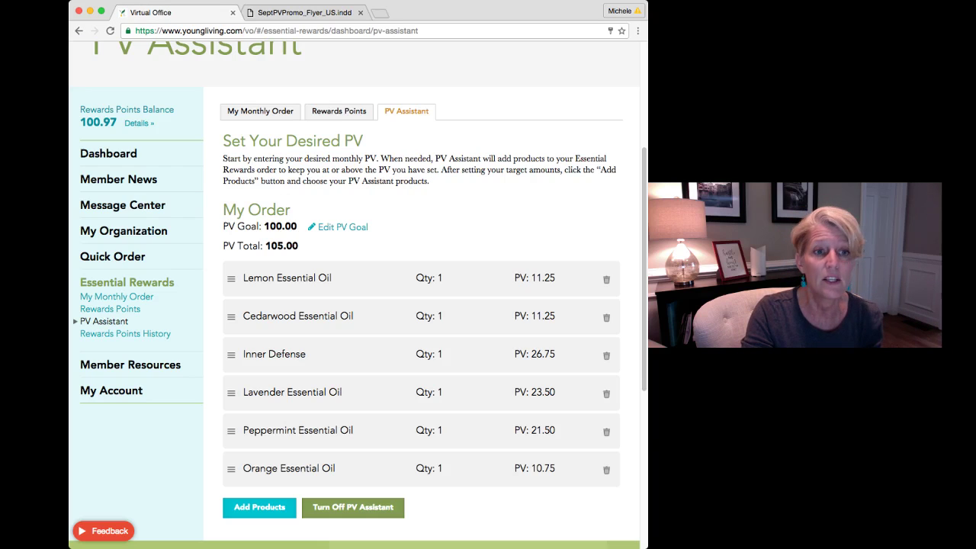
click(338, 227)
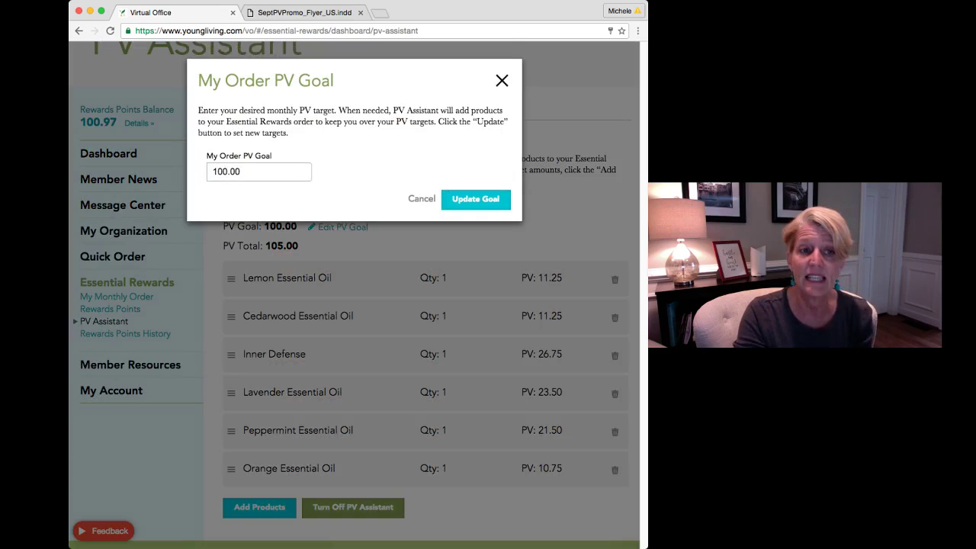
double_click(227, 171)
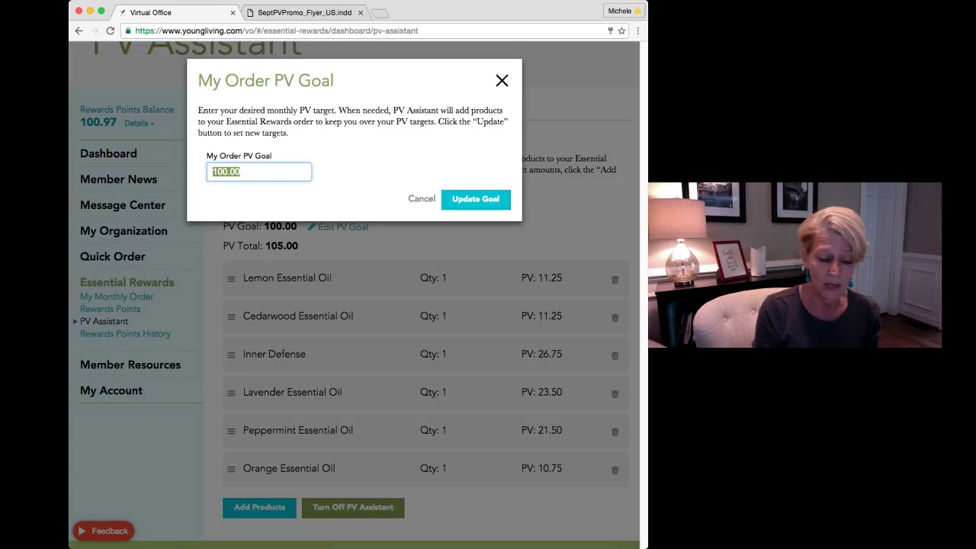
text(250)
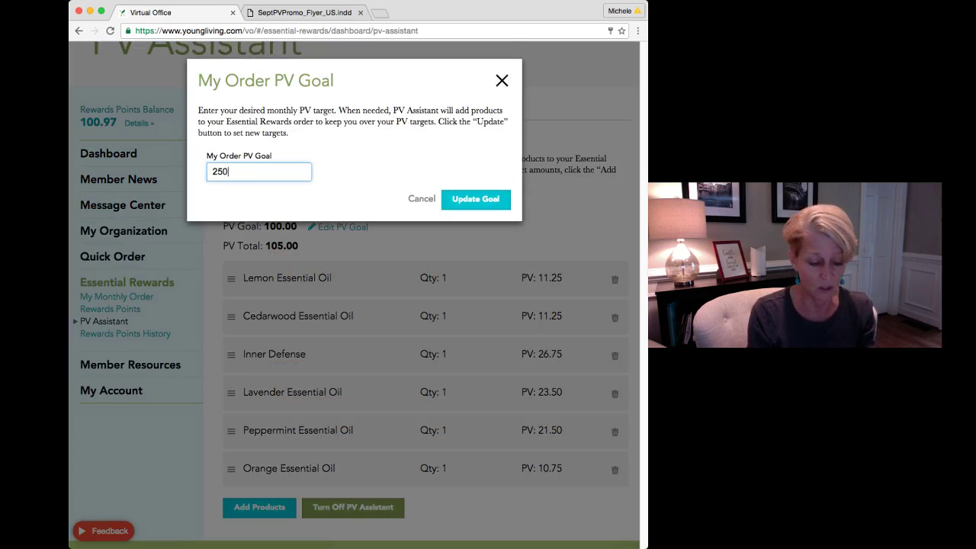
key(Tab)
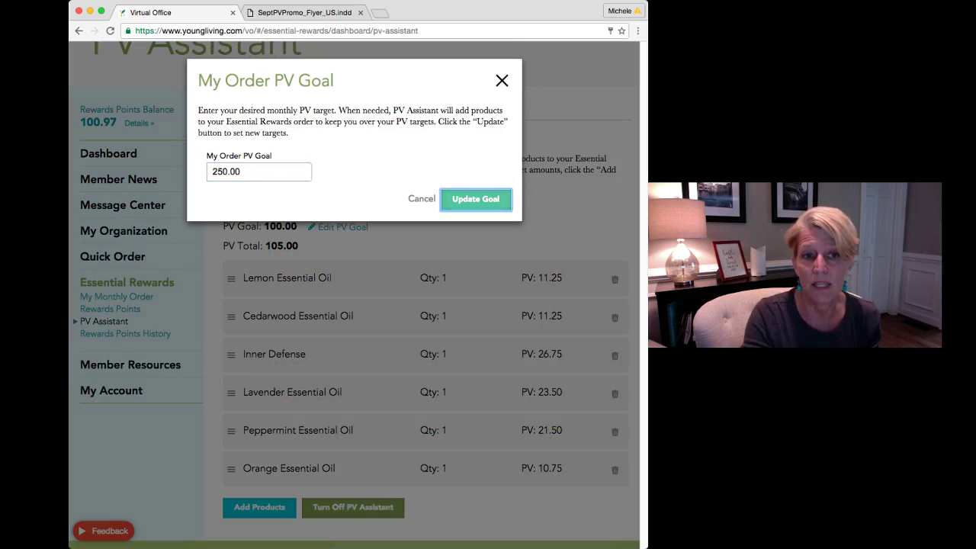
key(Return)
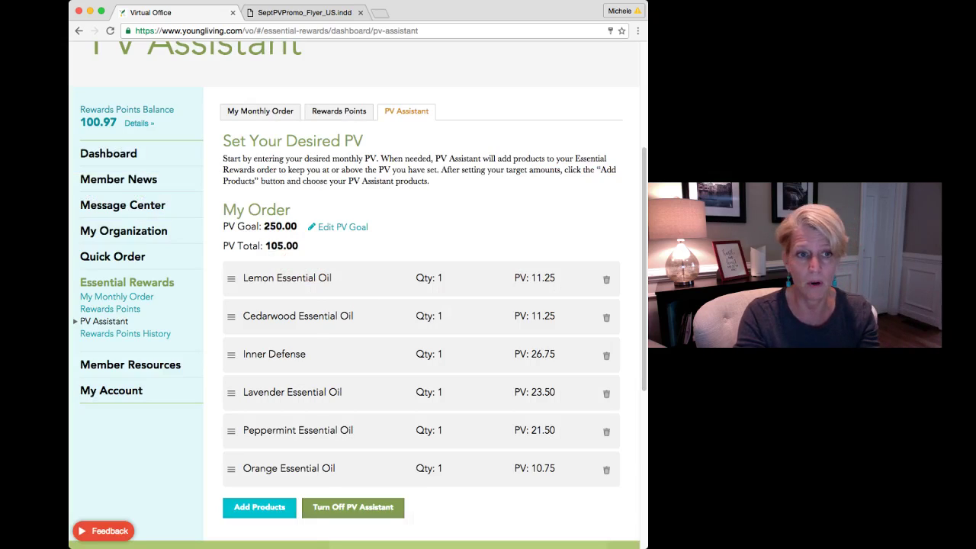
Raise the PV goal further to 300.00 and begin changing the monthly order
click(342, 226)
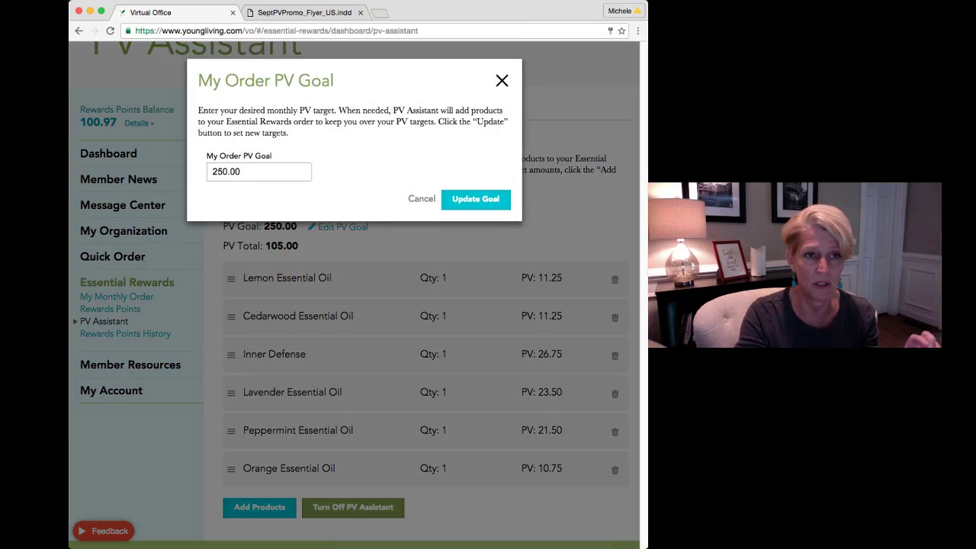
key(Tab)
text(300)
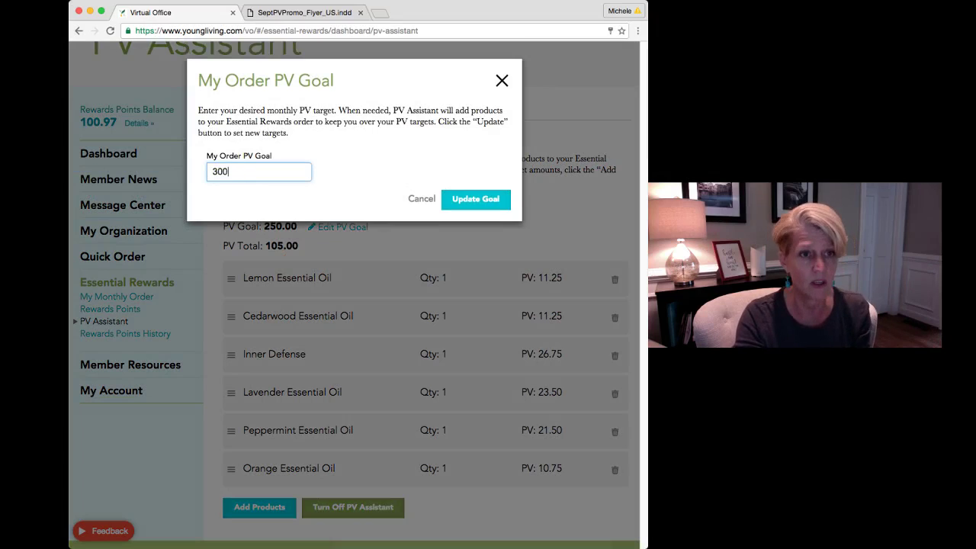
key(Tab)
key(Return)
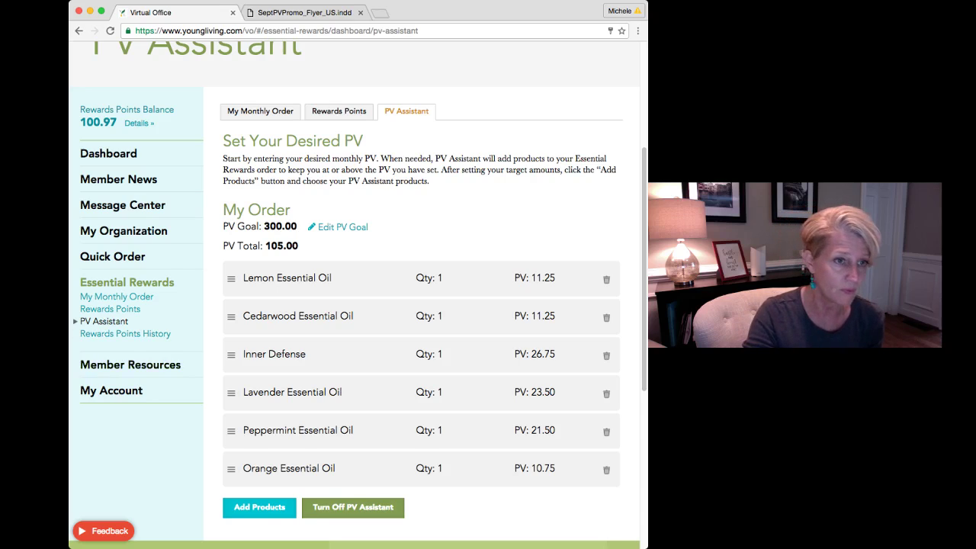
click(116, 296)
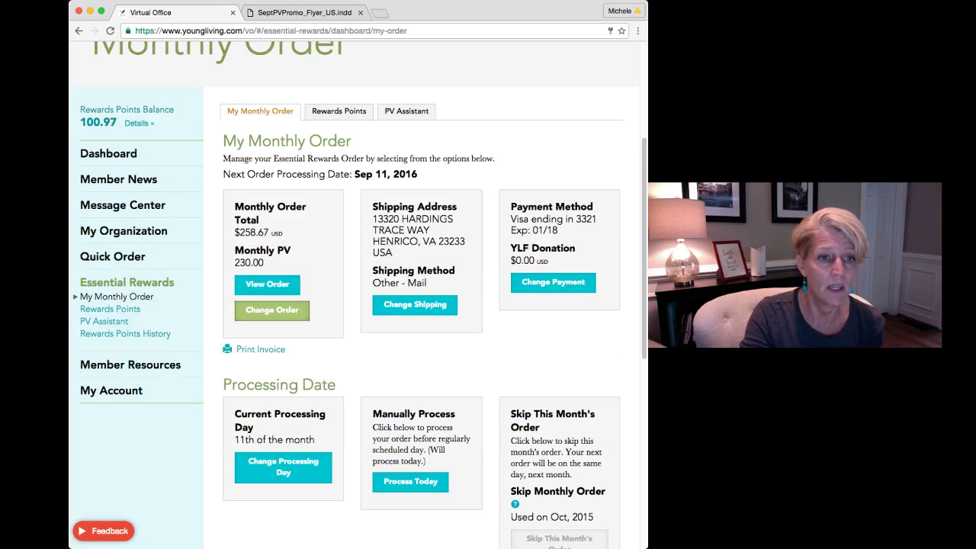
click(272, 310)
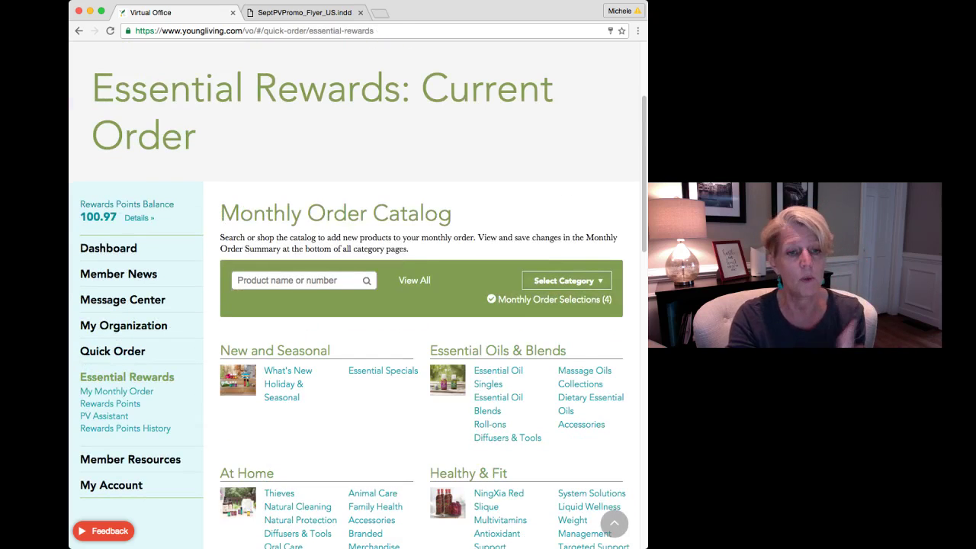
Search the catalog for 'mindwise' and add MindWise 16 oz to the monthly order
scroll(422, 343, down, 10)
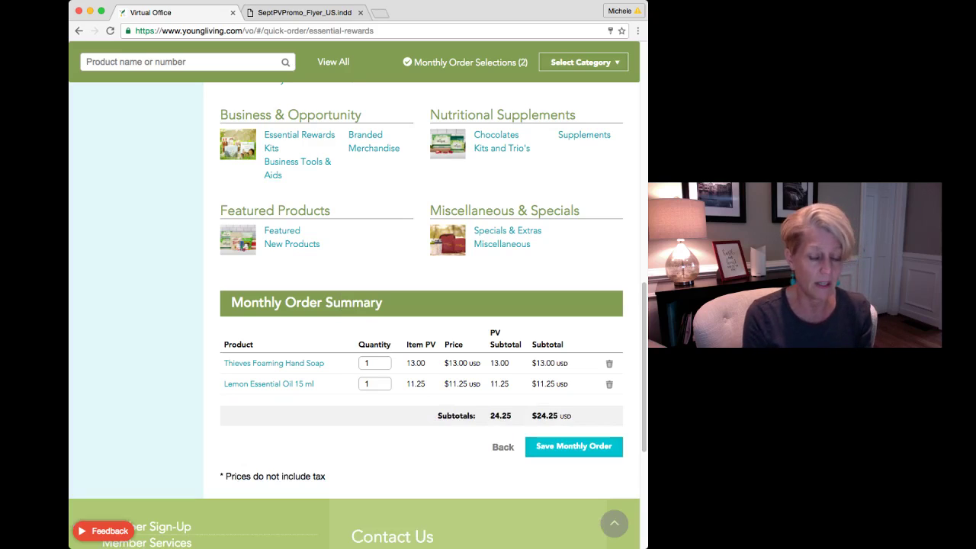
text(mind)
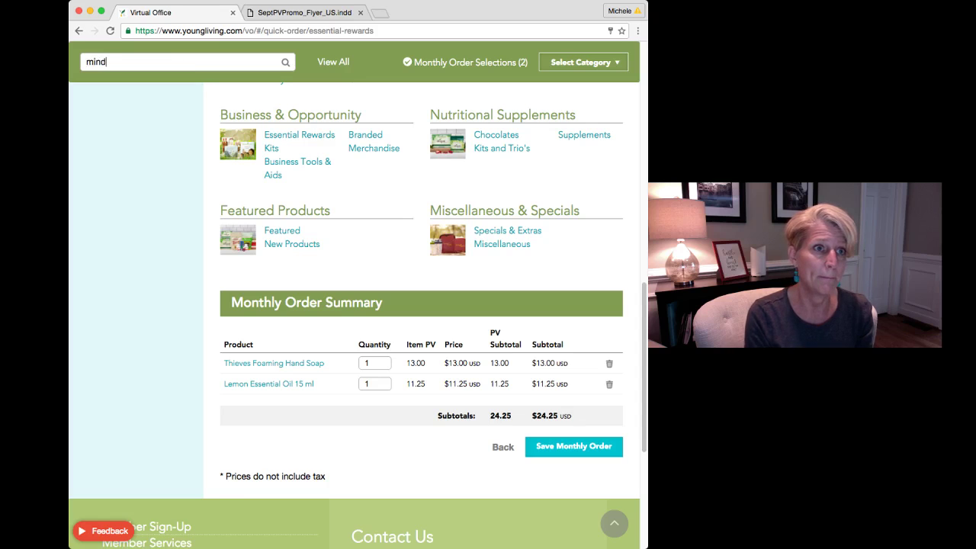
text(wise)
key(Return)
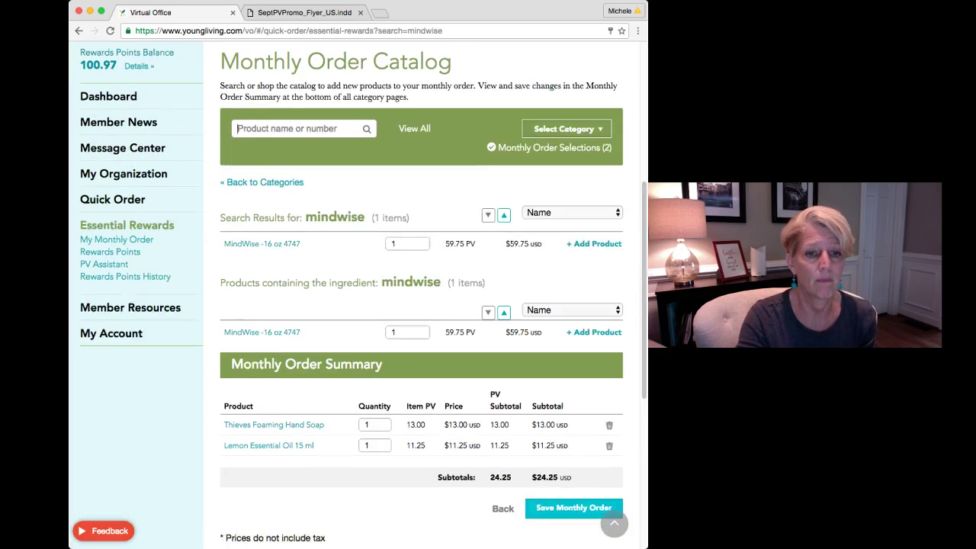
click(593, 255)
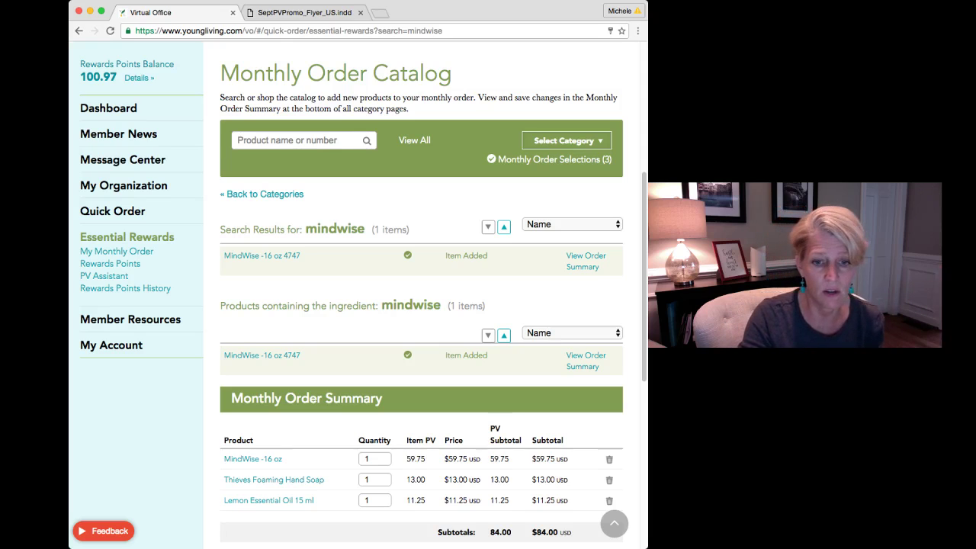
Search for 'ningx' and add NingXia Red 2 oz Singles 90 ct, reaching 329.00 PV
click(238, 140)
text(nin)
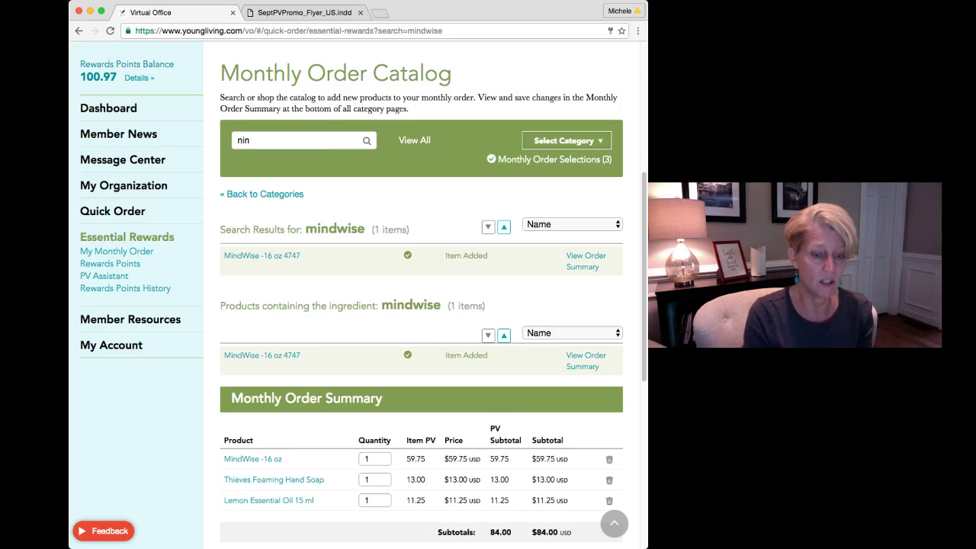
text(gx)
key(Return)
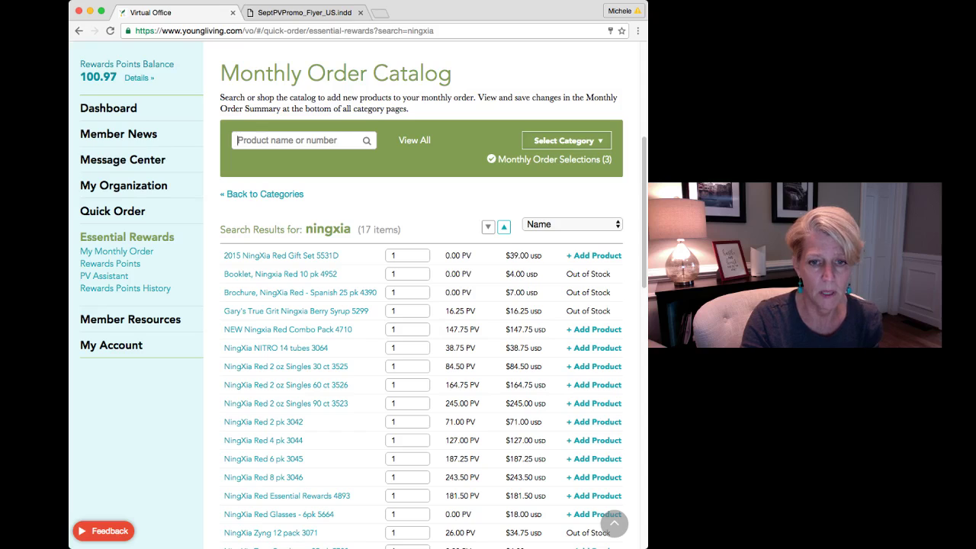
click(594, 403)
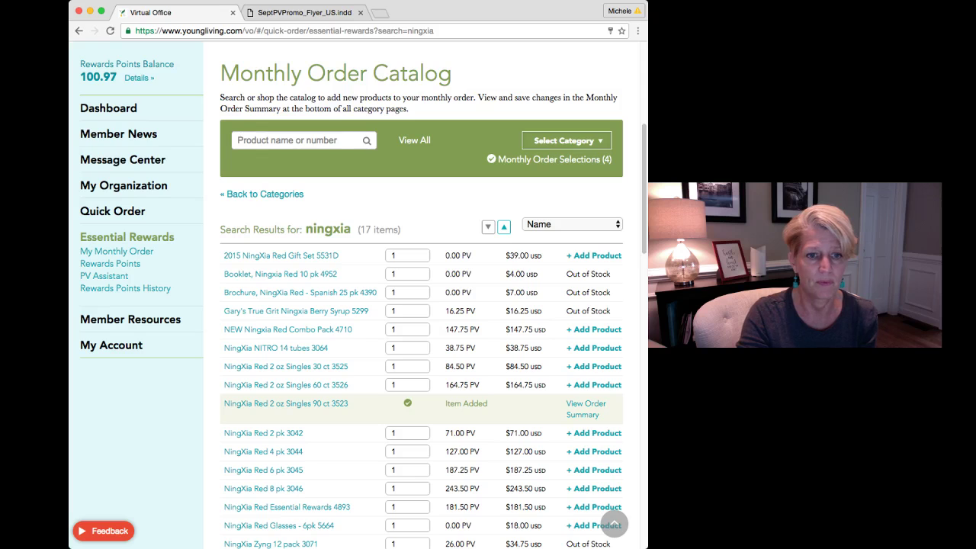
scroll(422, 315, down, 15)
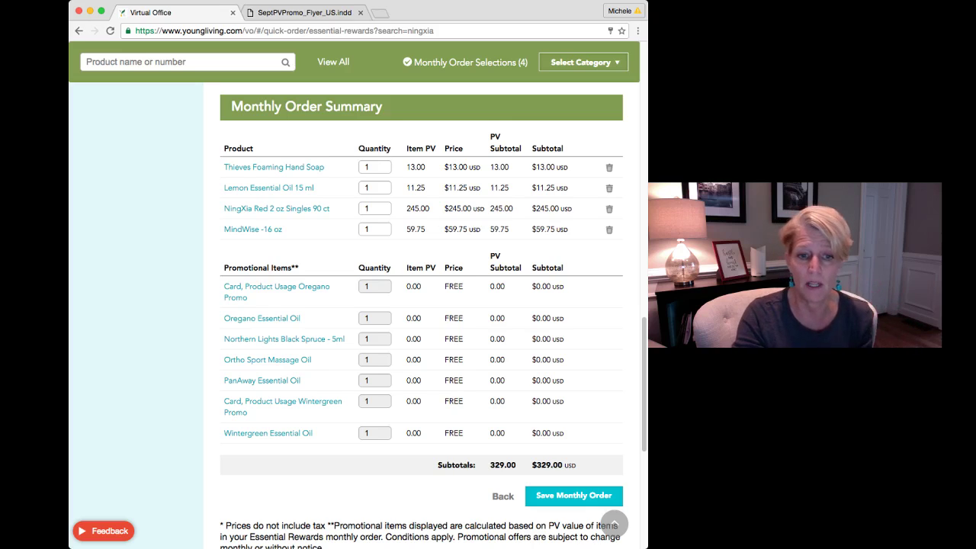
Highlight the PV subtotal dropping from 329.00 to 269.25, then return to catalog categories
drag(489, 465, 516, 465)
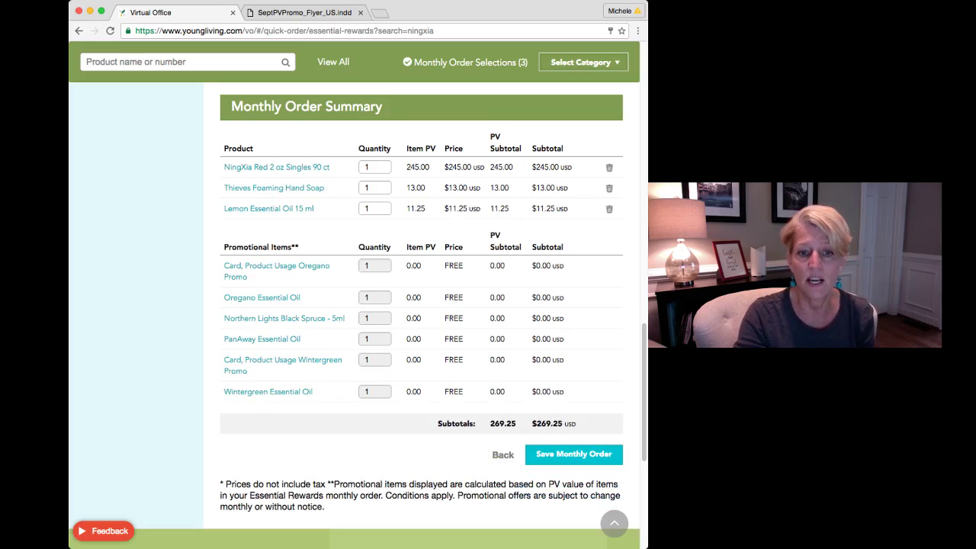
double_click(502, 424)
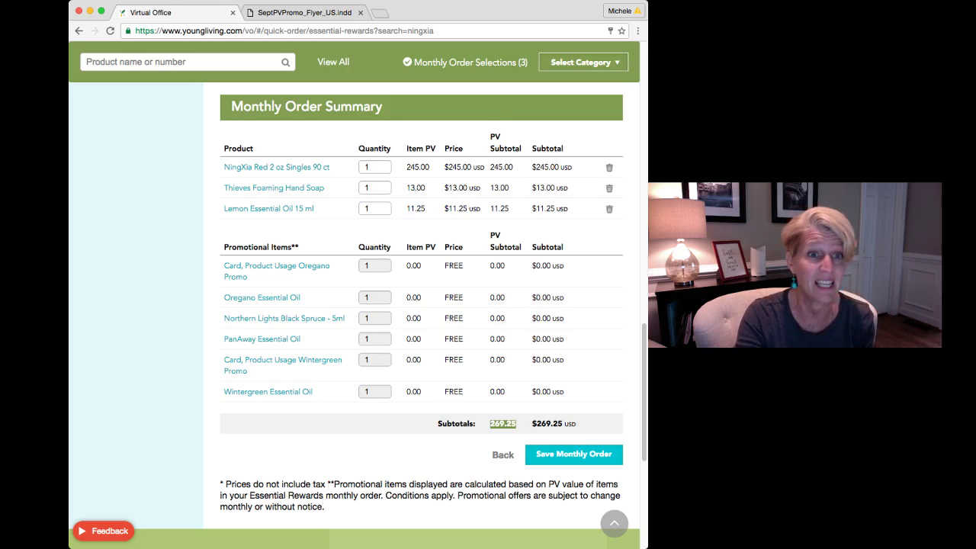
scroll(420, 305, down, 1)
scroll(421, 305, up, 10)
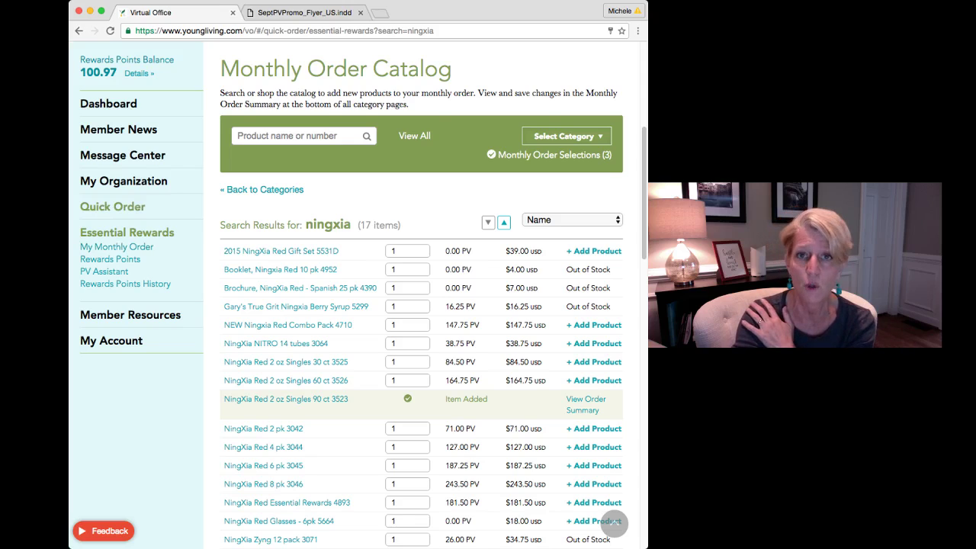
click(112, 207)
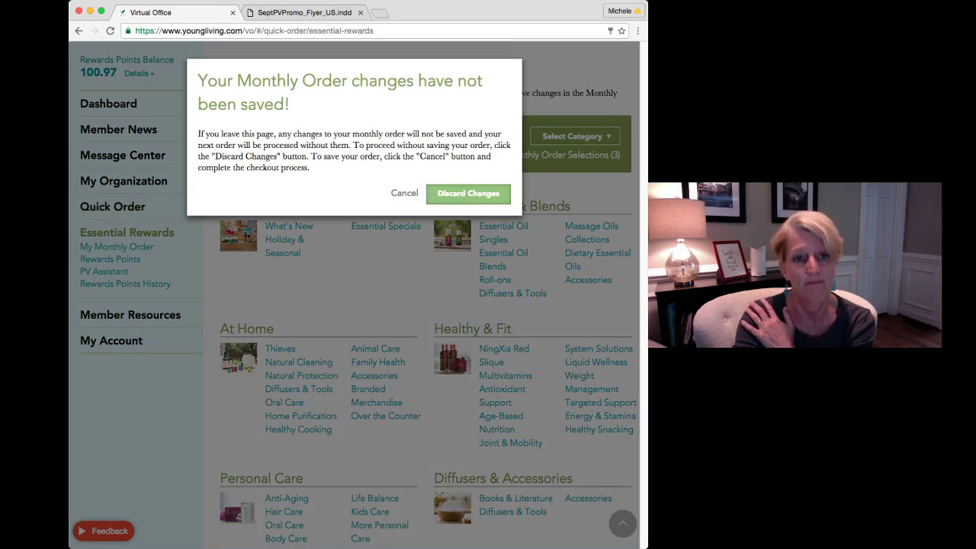
Dismiss the unsaved-changes warning and save the Essential Rewards monthly order at 269.25 PV
click(468, 193)
scroll(354, 304, down, 10)
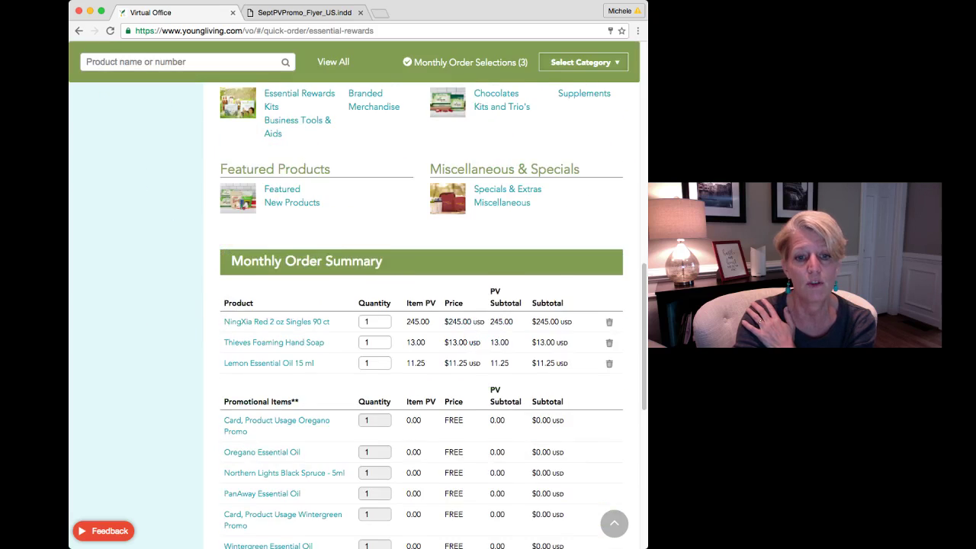
scroll(354, 305, down, 6)
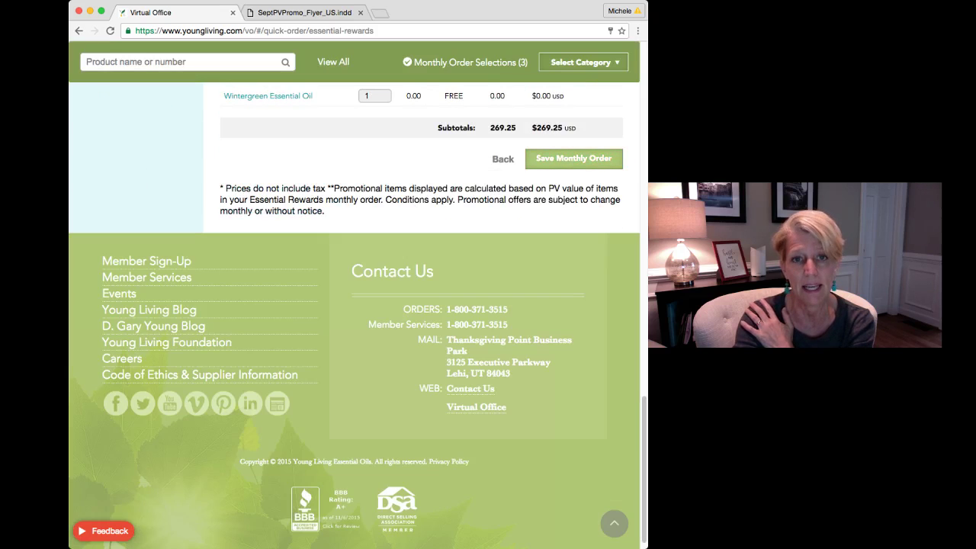
click(573, 158)
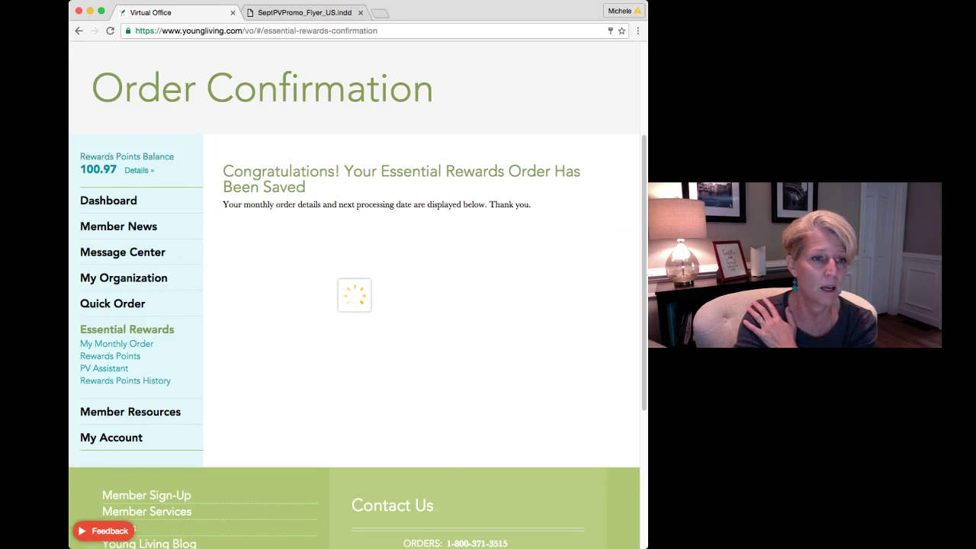
Leave the order confirmation for the Quick Order catalog, which shows 2 items in the cart
scroll(354, 305, down, 4)
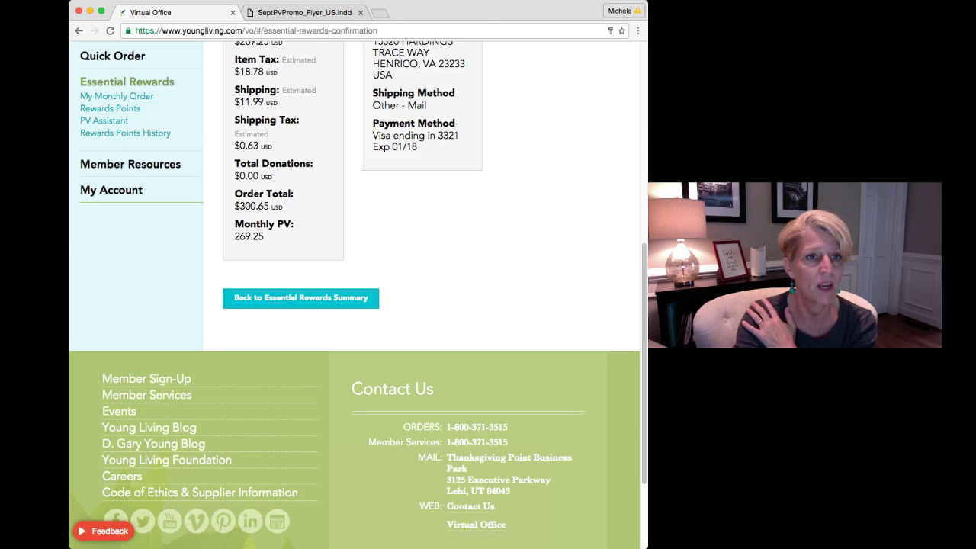
scroll(353, 305, up, 3)
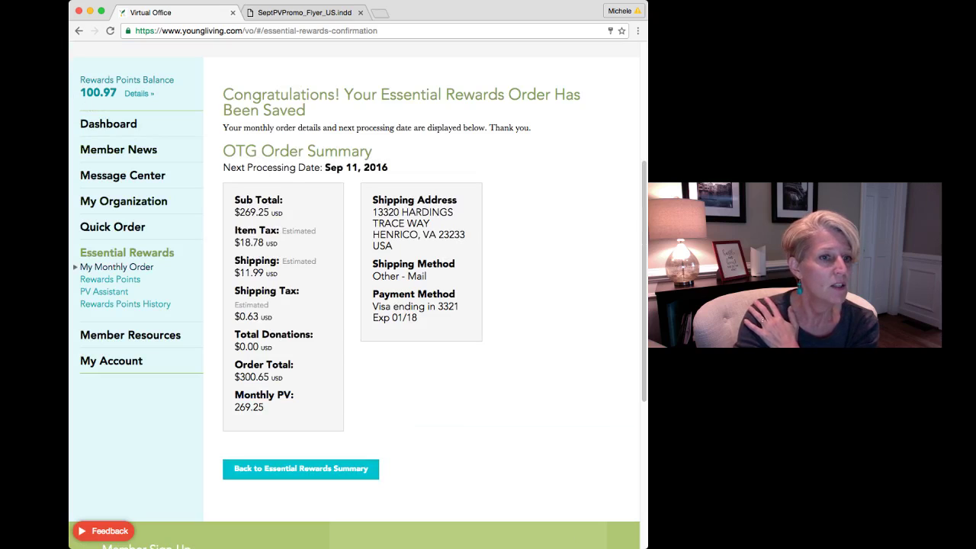
click(112, 227)
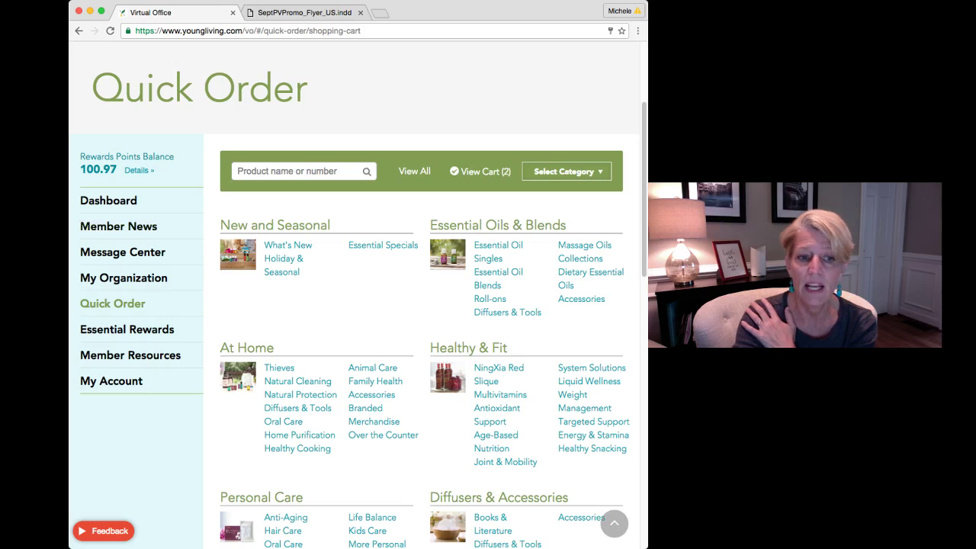
scroll(354, 305, down, 5)
scroll(423, 315, down, 3)
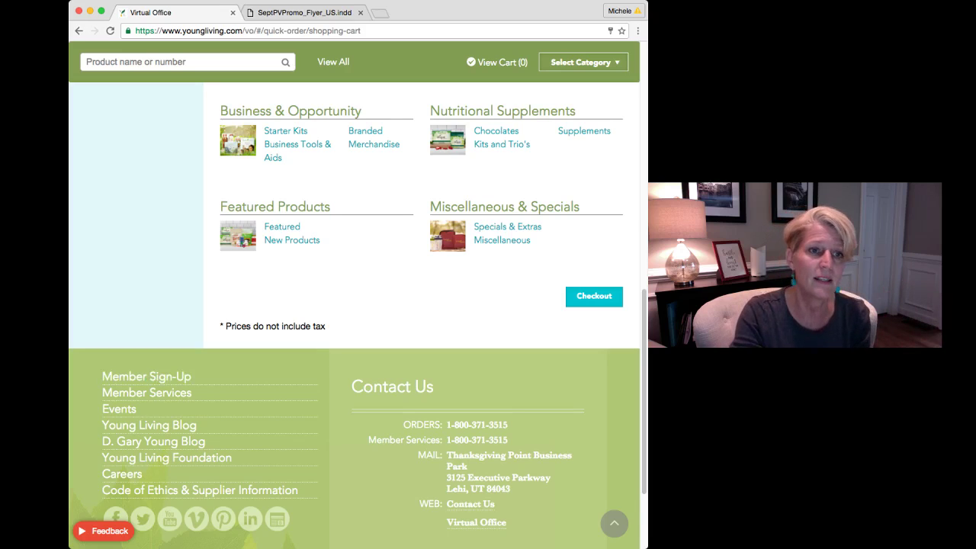
scroll(354, 296, up, 8)
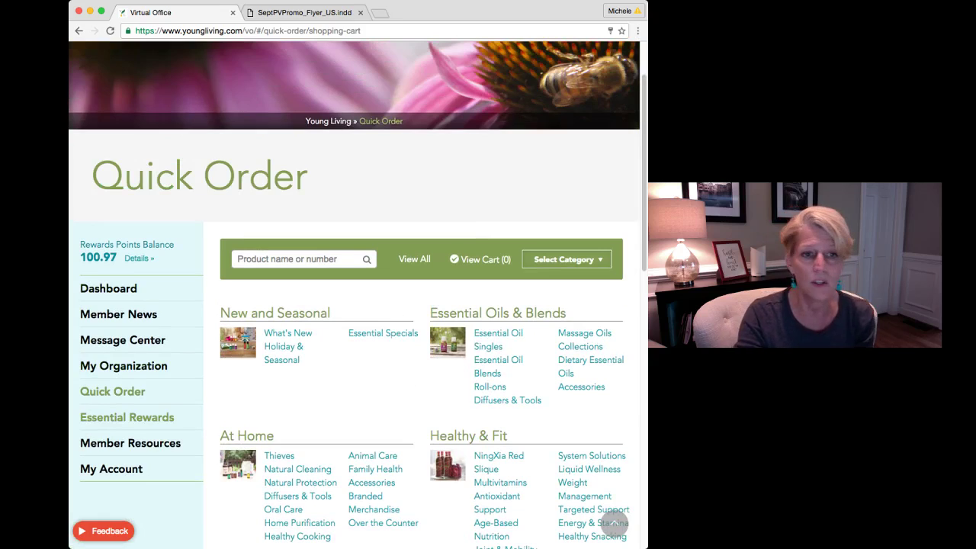
click(127, 417)
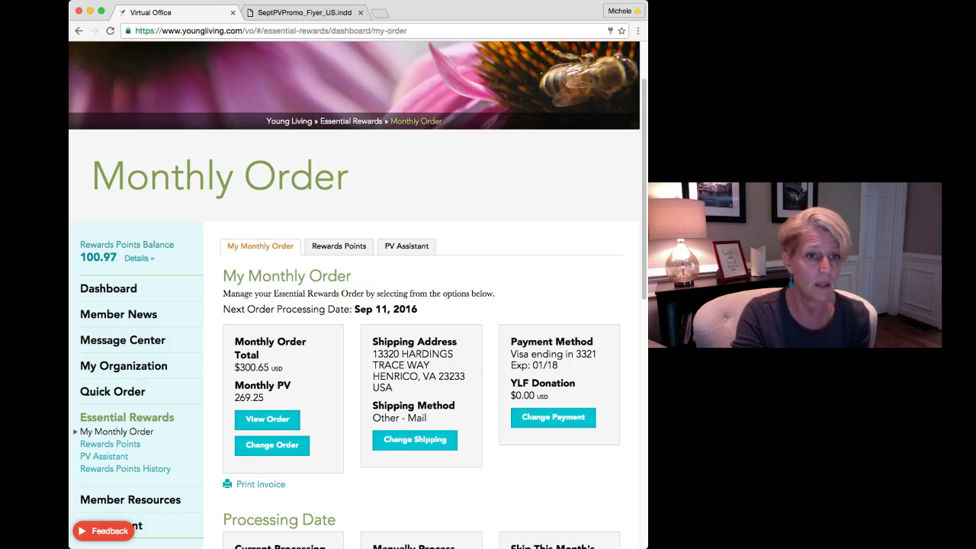
From Rewards Points, choose Shop to Redeem Points Now and continue to an empty Quick Order cart
click(338, 246)
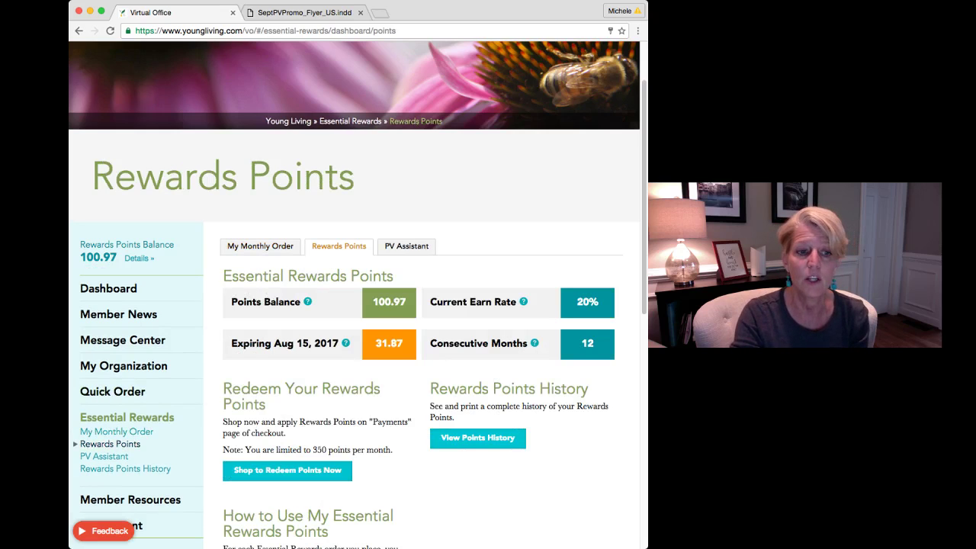
scroll(287, 366, down, 3)
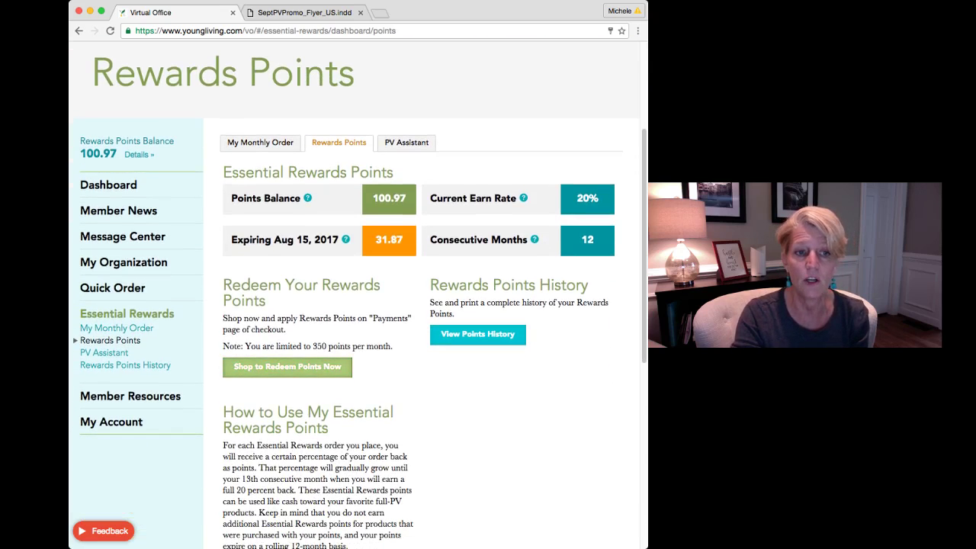
click(286, 366)
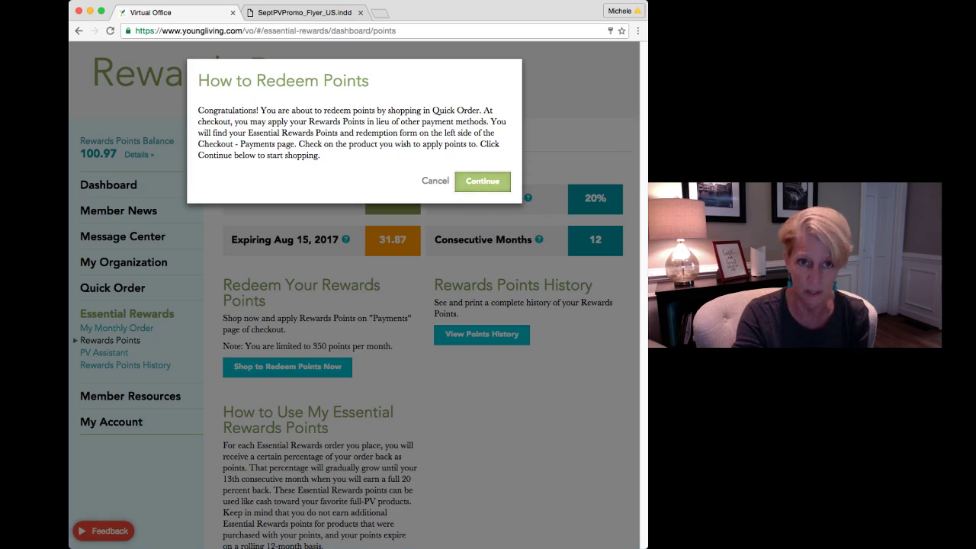
click(482, 180)
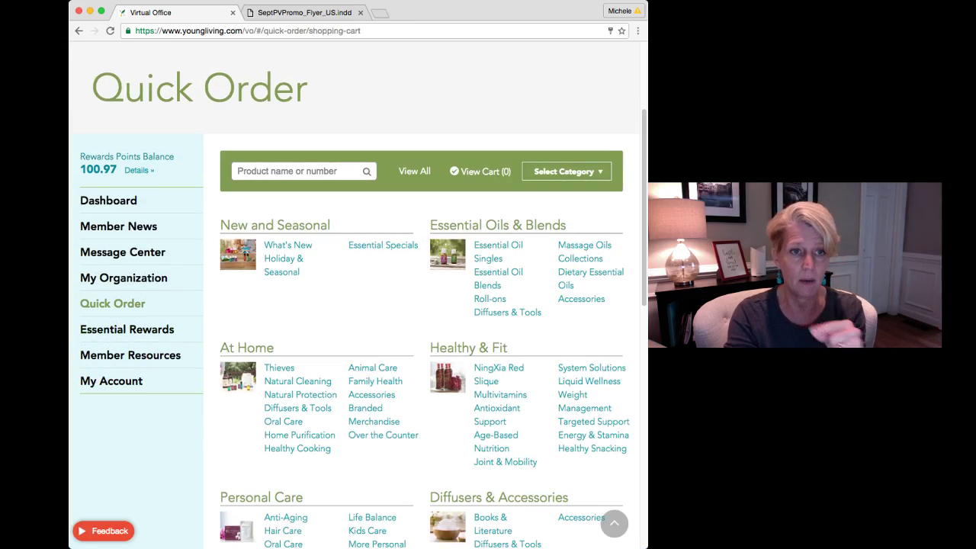
scroll(354, 305, down, 10)
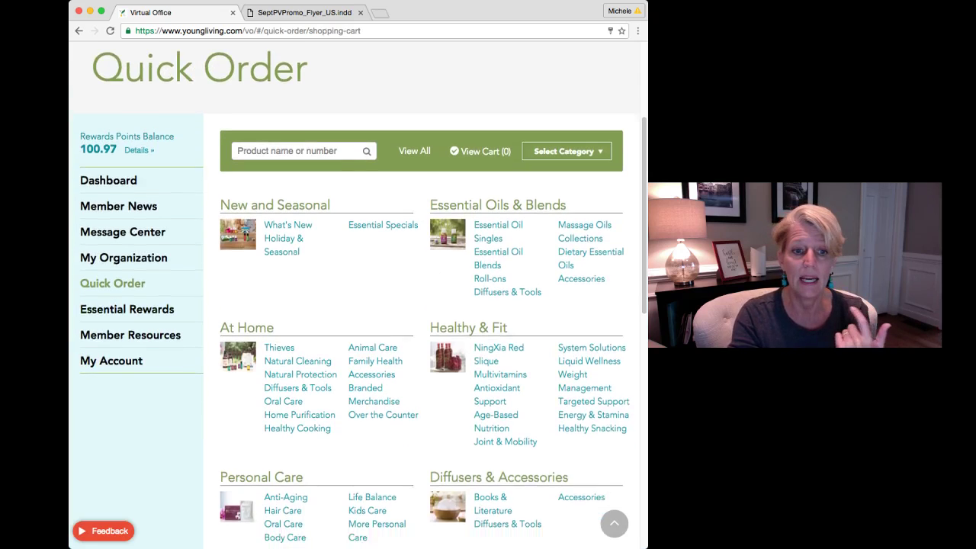
scroll(355, 305, up, 10)
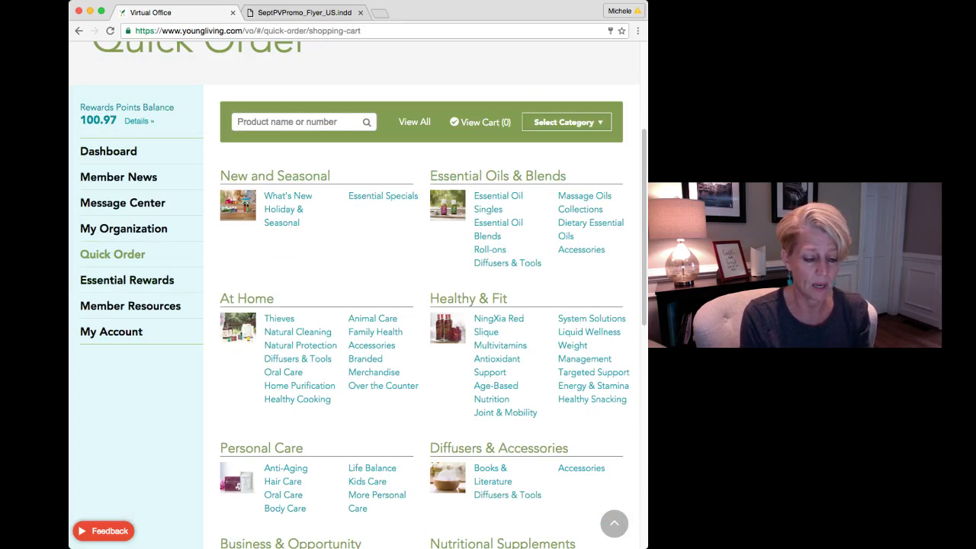
Search 'diffuser', check the Dino Land diffuser's PV and price, then return to Essential Rewards
text(diffuser)
key(Return)
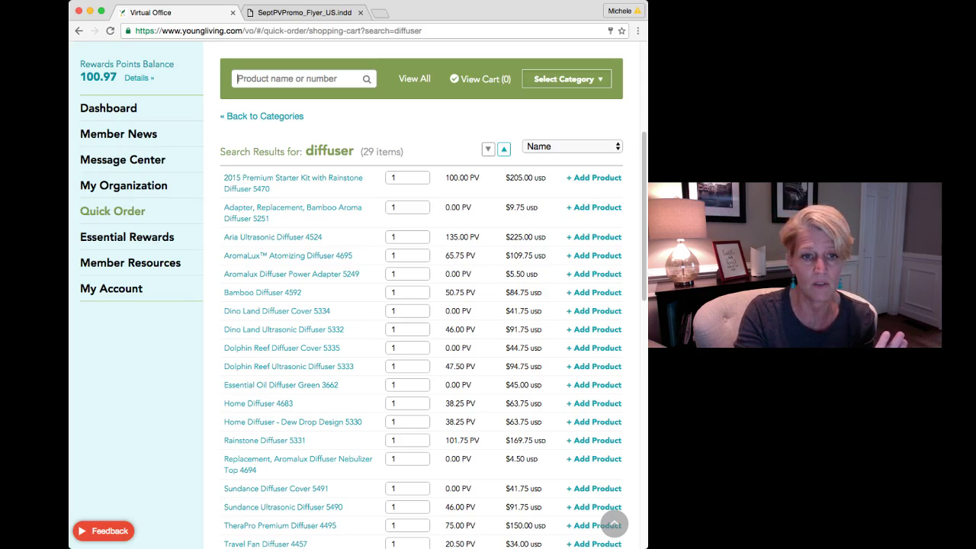
drag(446, 329, 542, 329)
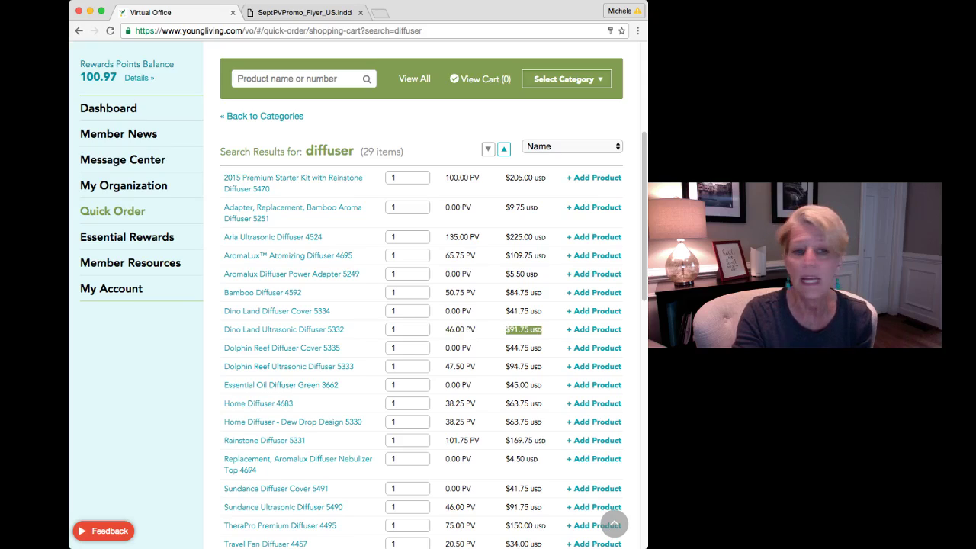
click(542, 330)
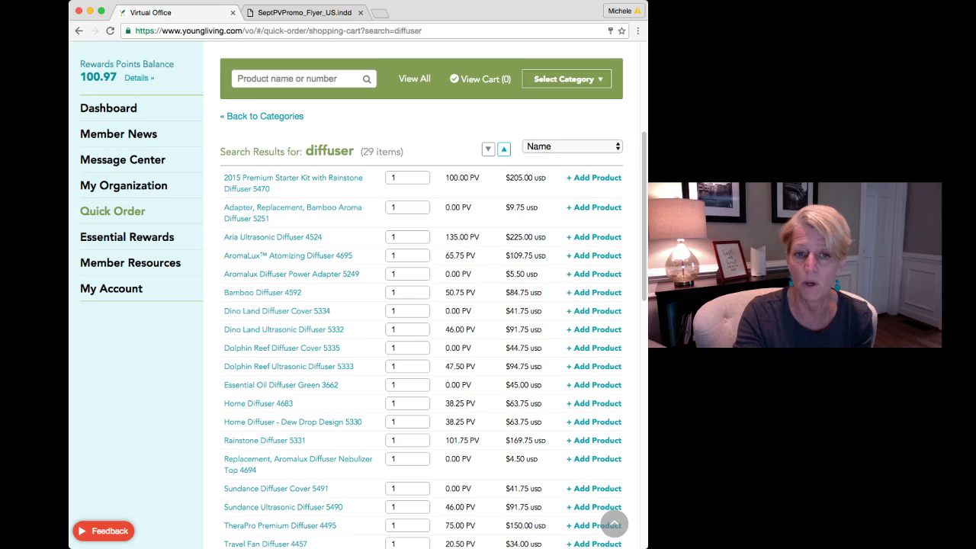
drag(542, 329, 446, 329)
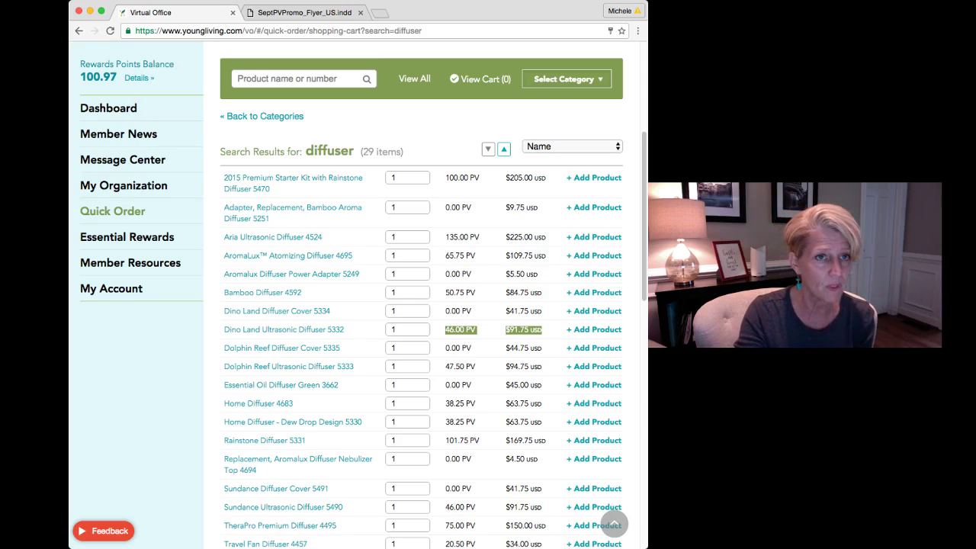
click(292, 78)
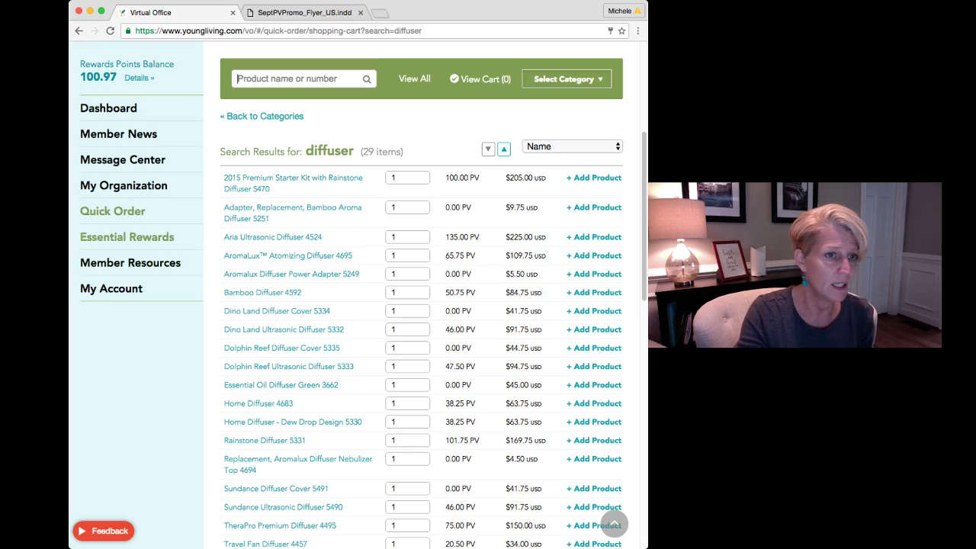
click(127, 237)
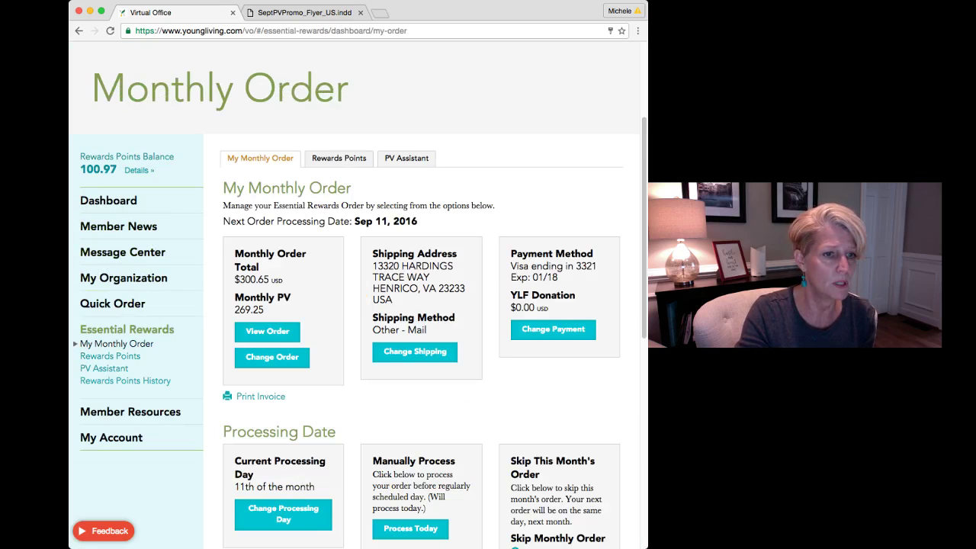
Start a rewards-points redemption from the Rewards Points overview into Quick Order
click(110, 355)
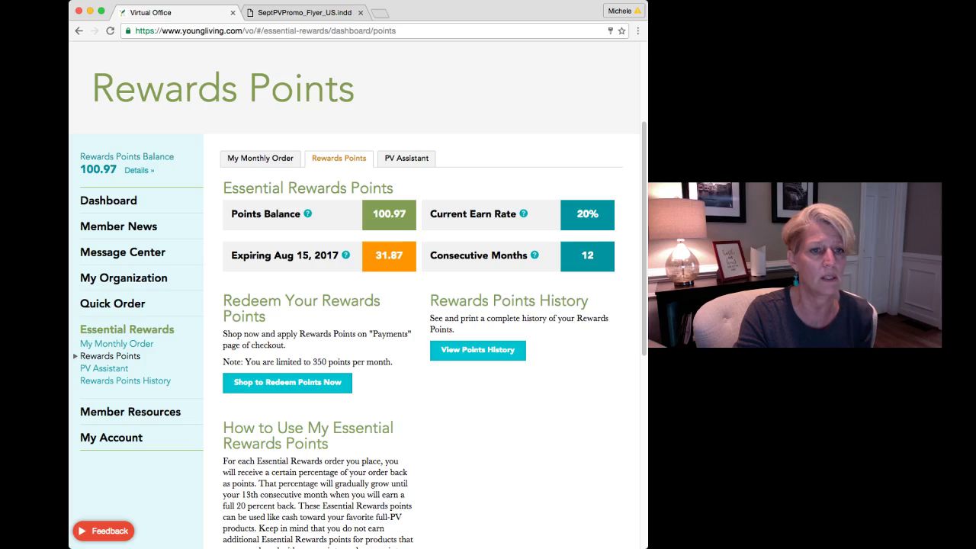
click(287, 382)
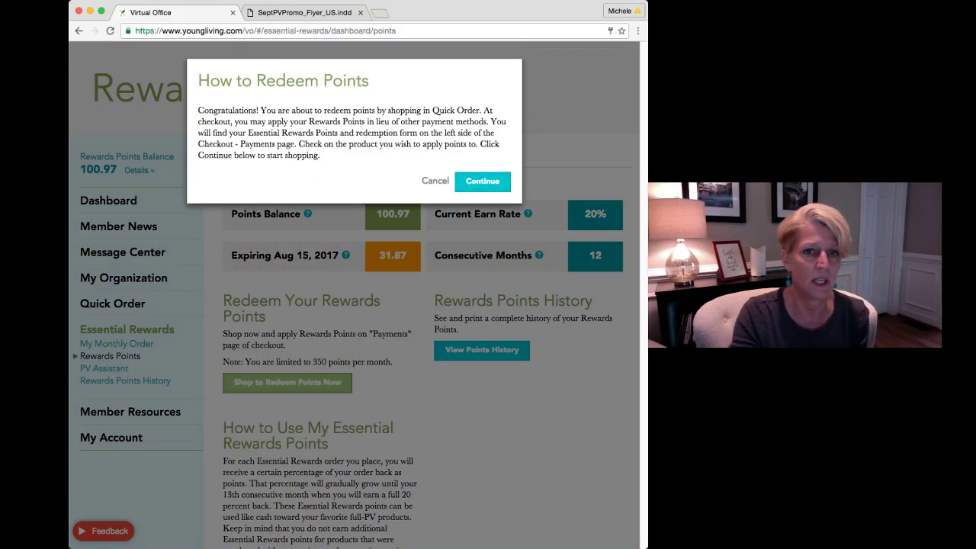
click(482, 181)
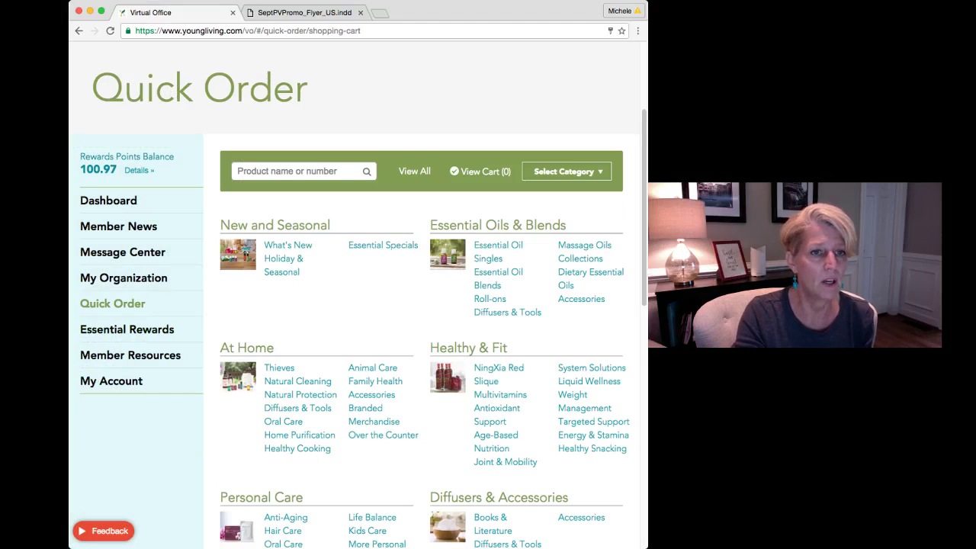
Add Lavender Mint Daily Shampoo 295 ml (19.75 PV, $19.75) to the cart, then search 'ningxia'
text(sha)
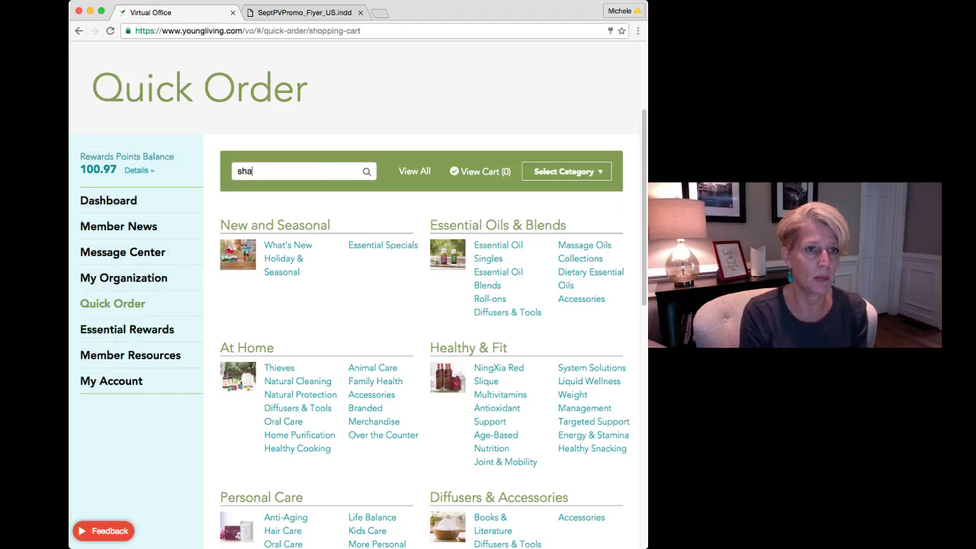
text(mpoo)
key(Return)
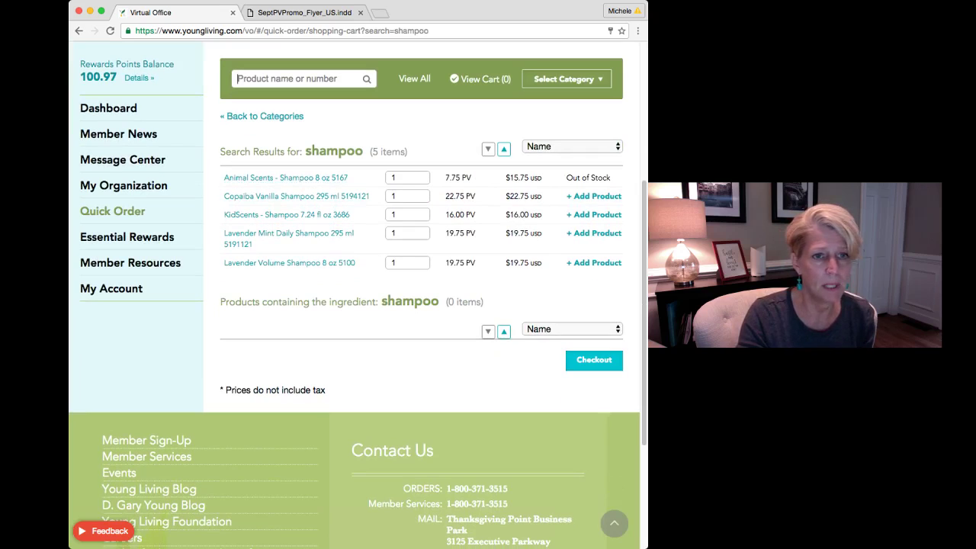
click(593, 233)
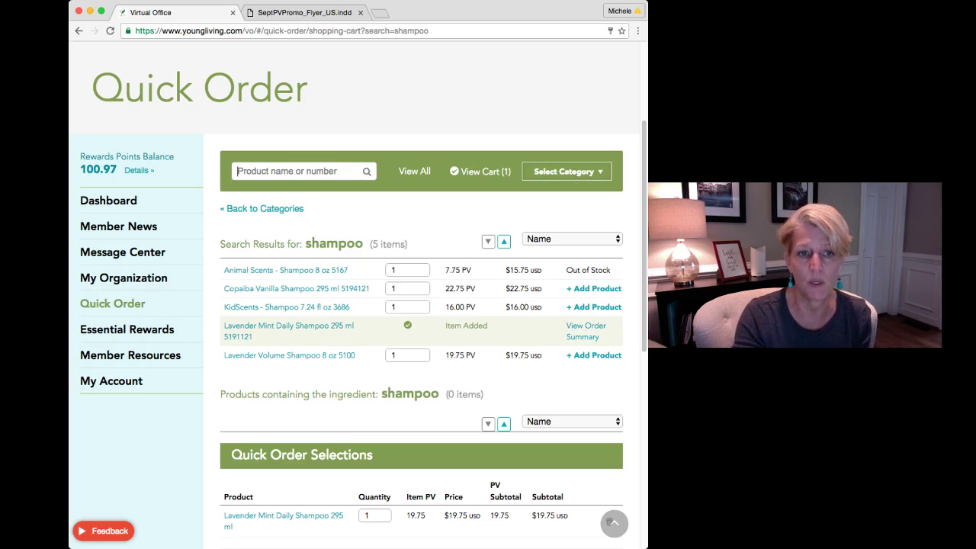
text(nin)
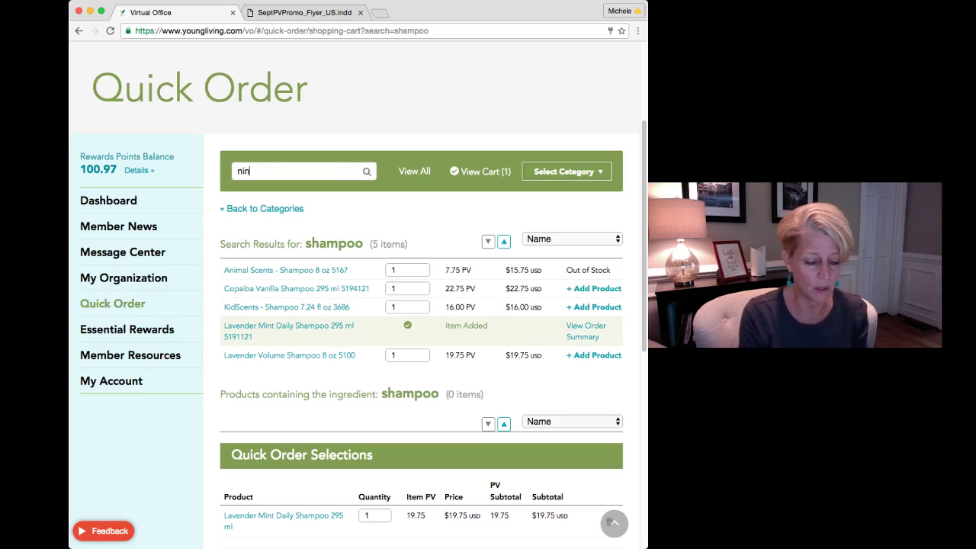
text(gxia)
key(Return)
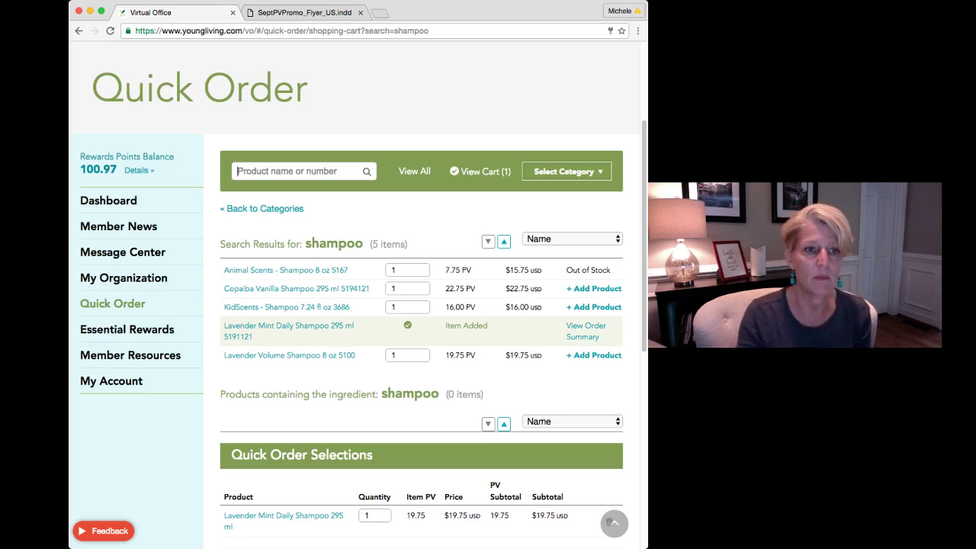